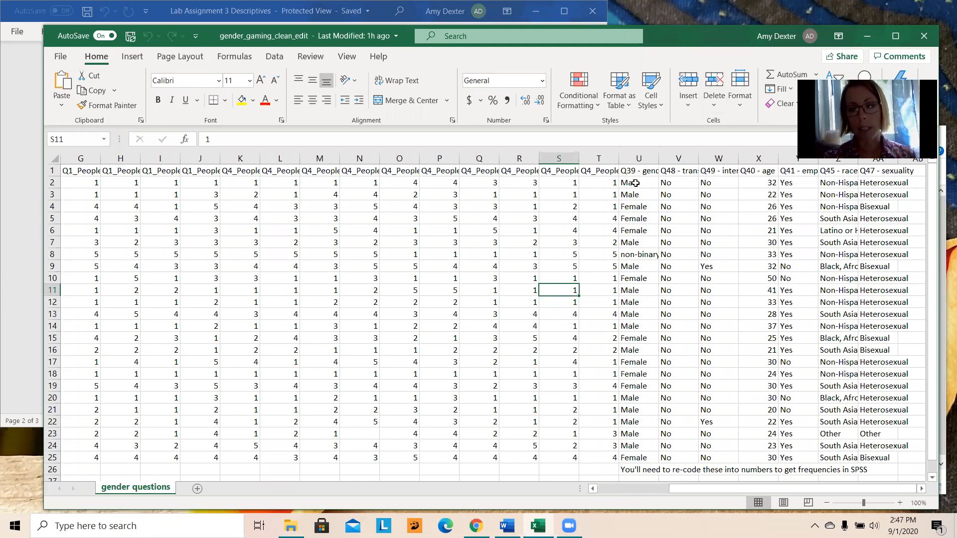
- Recode the Q39 gender answers in U2:U25 as numbers, using 1 for Male, 2 for Female and 3 for non-binary
click(636, 183)
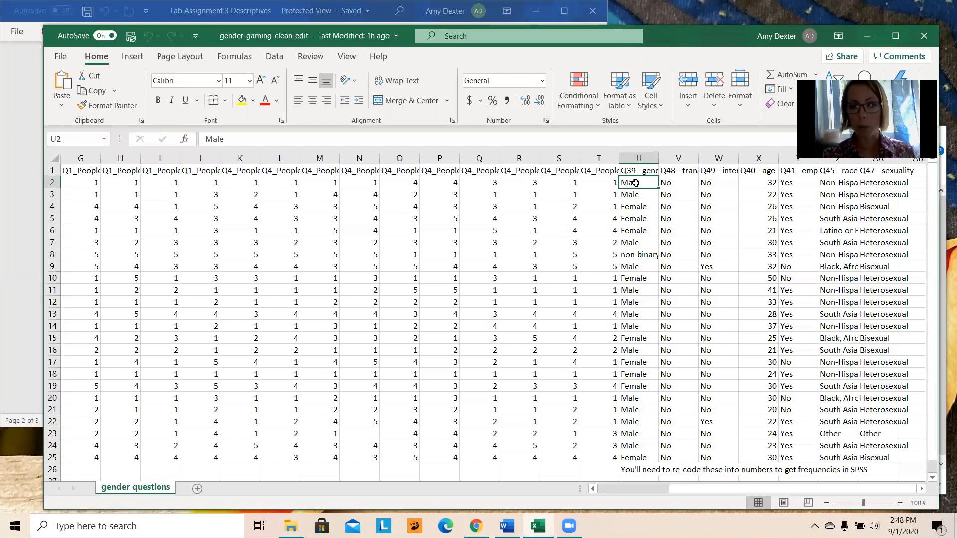
text(1)
key(Return)
text(1)
key(Return)
text(2)
key(Return)
text(2)
key(Return)
text(2)
key(Return)
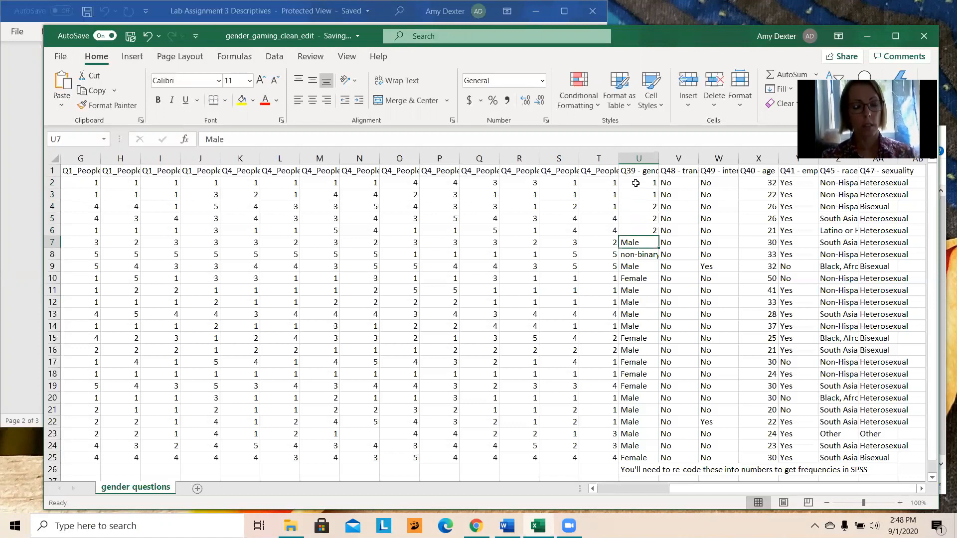
text(1)
key(Return)
text(3)
key(Return)
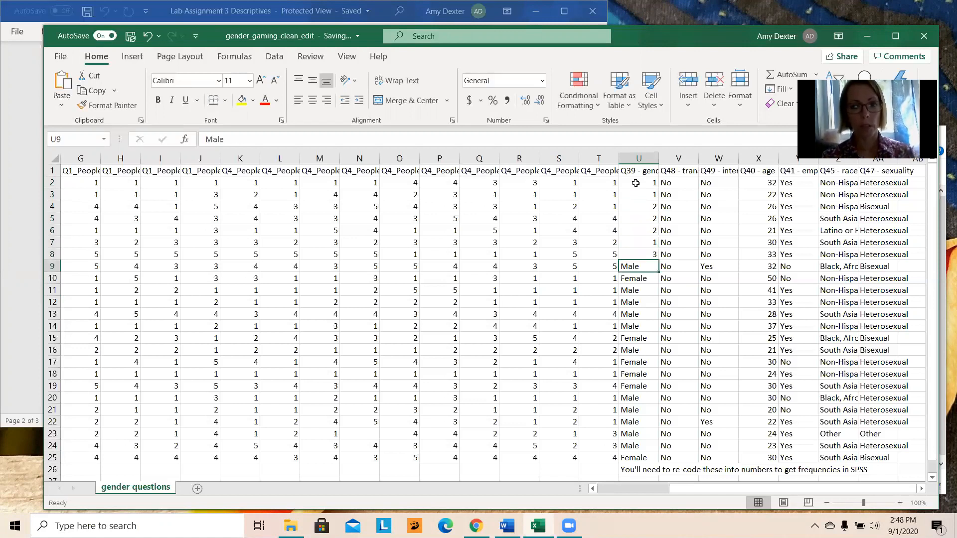
text(1)
key(Return)
text(2)
key(Return)
text(1)
key(Return)
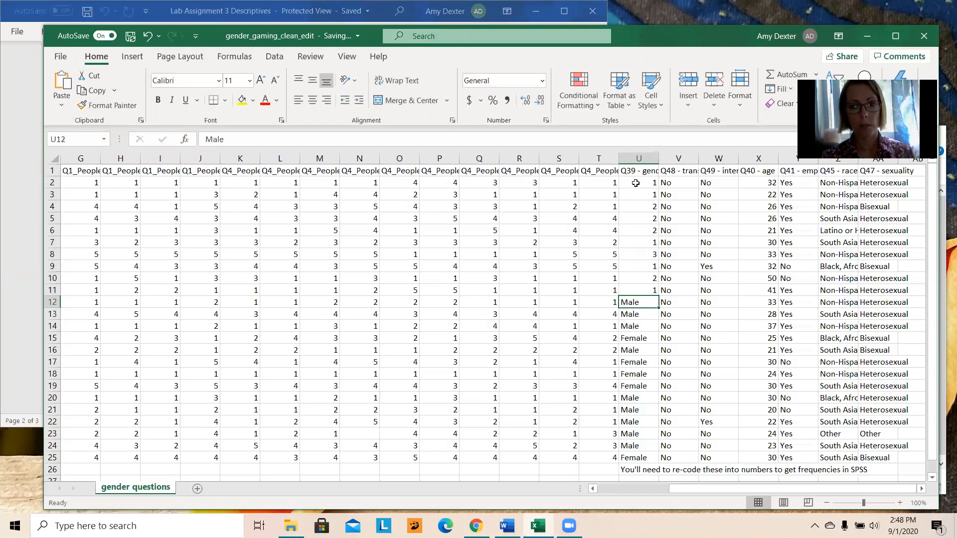
text(1)
key(Return)
text(1)
key(Return)
text(1)
key(Return)
text(2)
key(Return)
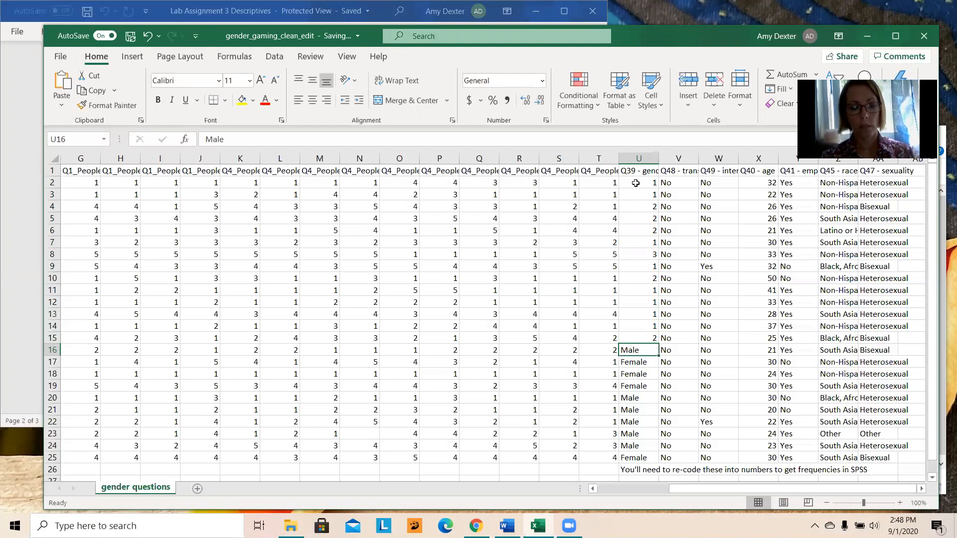
text(1)
key(Return)
text(2)
key(Return)
text(2)
key(Return)
text(2)
key(Return)
text(1)
key(Return)
text(1)
key(Return)
text(1)
key(Return)
text(1)
key(Return)
text(1)
key(Return)
text(2)
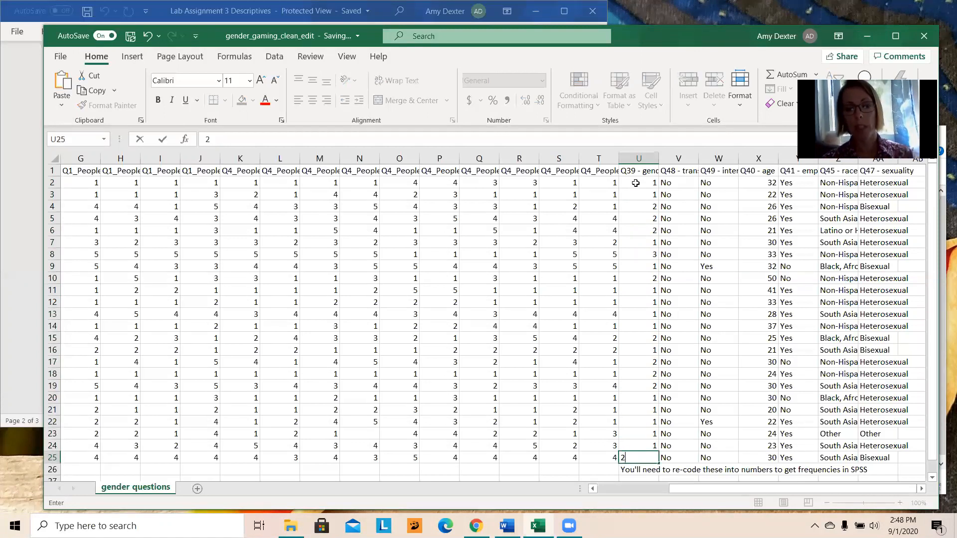
click(689, 230)
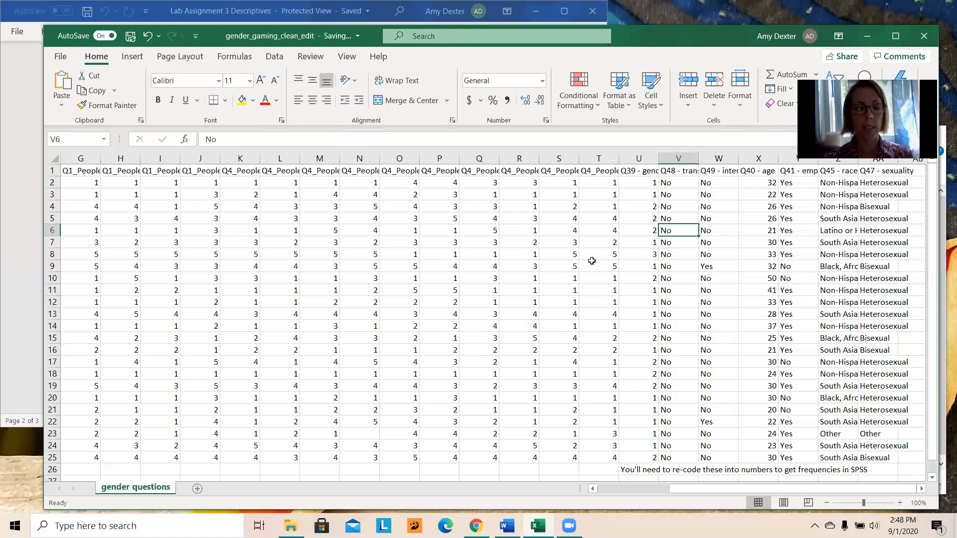
- Sort the whole data set by the Q39 - gender column, from smallest to largest
click(274, 57)
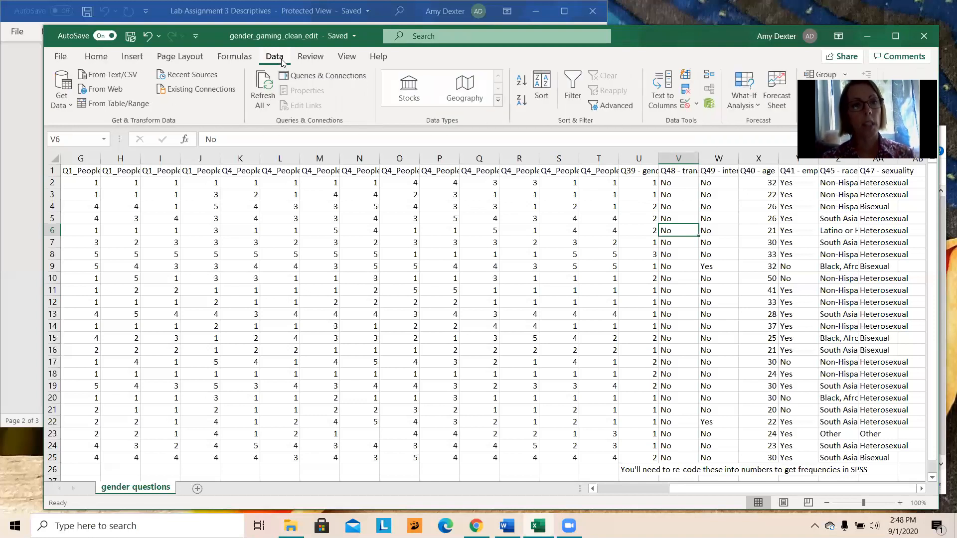
click(542, 88)
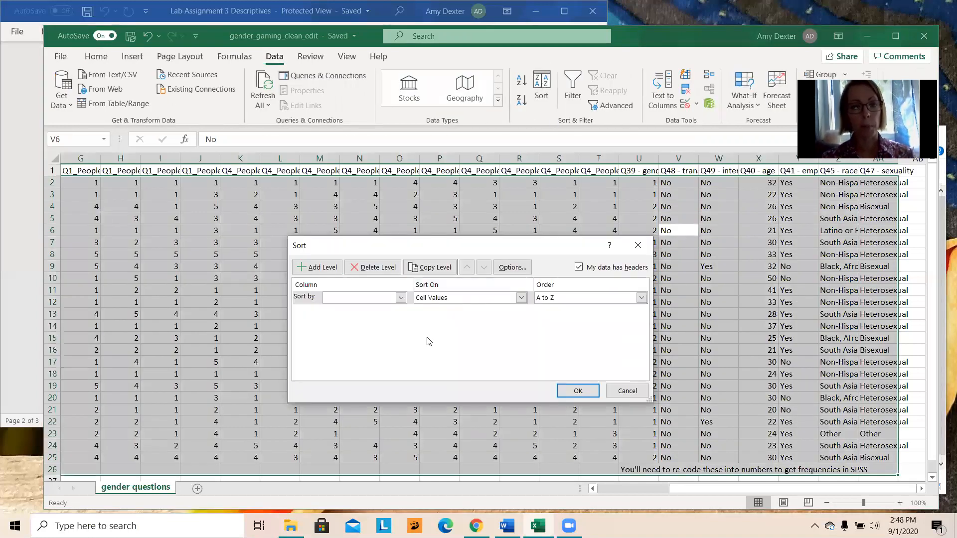
click(401, 298)
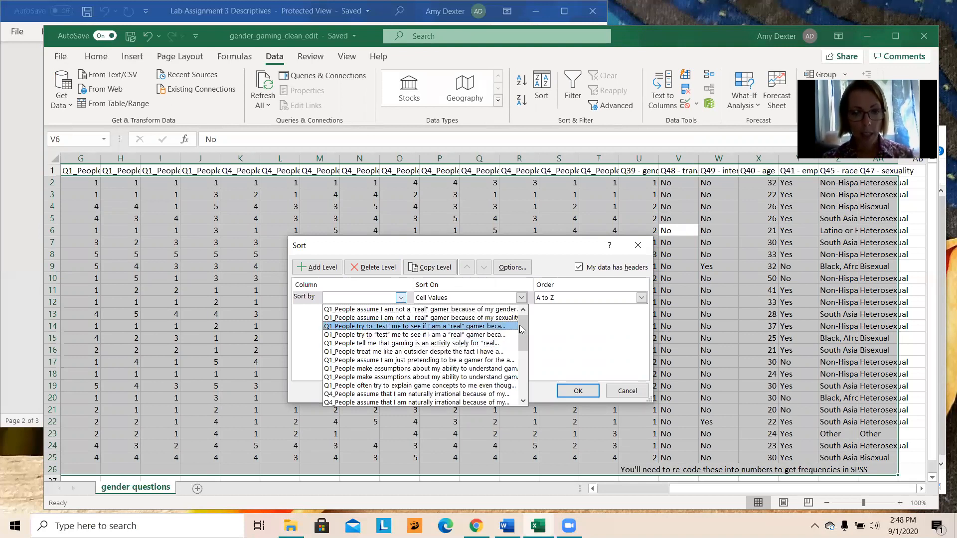
drag(521, 329, 520, 366)
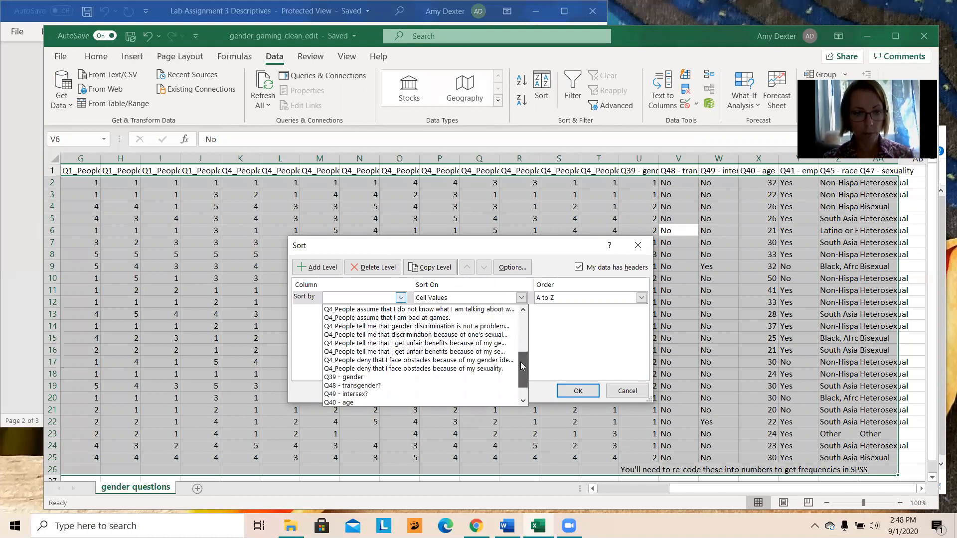
click(487, 376)
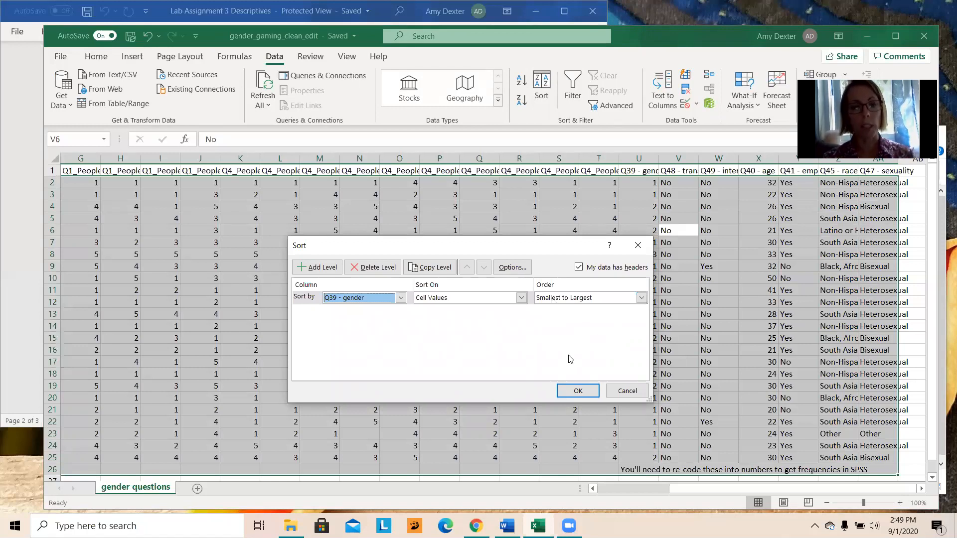
click(573, 389)
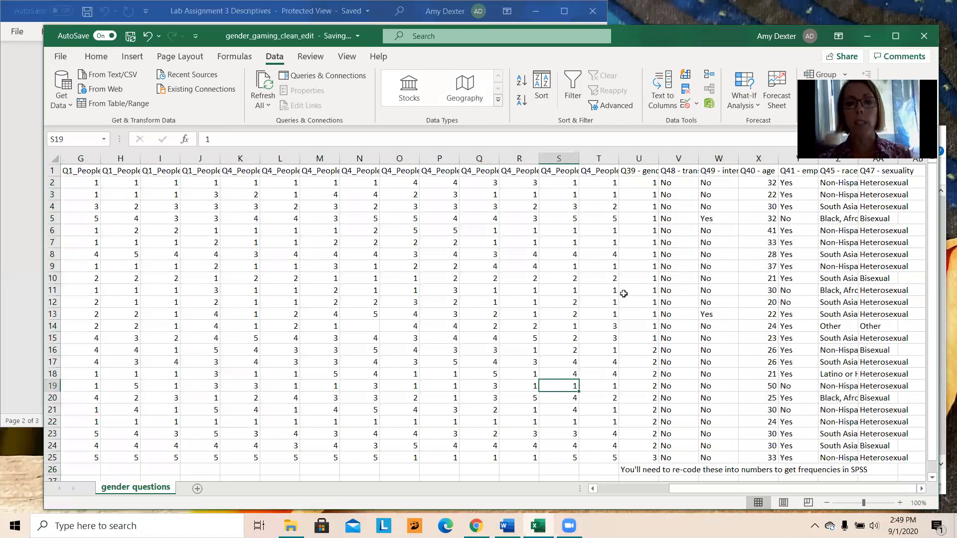
- Delete the note about re-coding for SPSS in cell U26, below the gender column
click(639, 158)
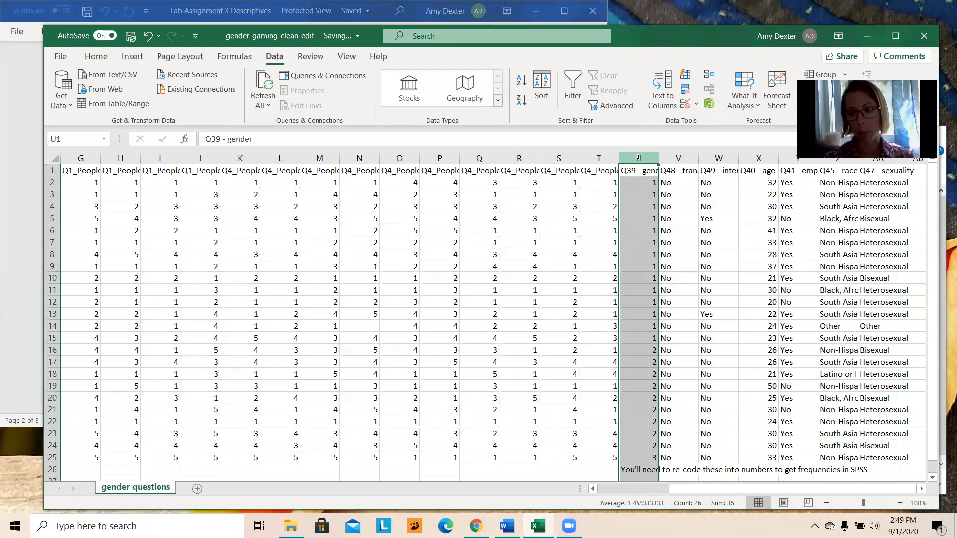
click(646, 469)
key(BackSpace)
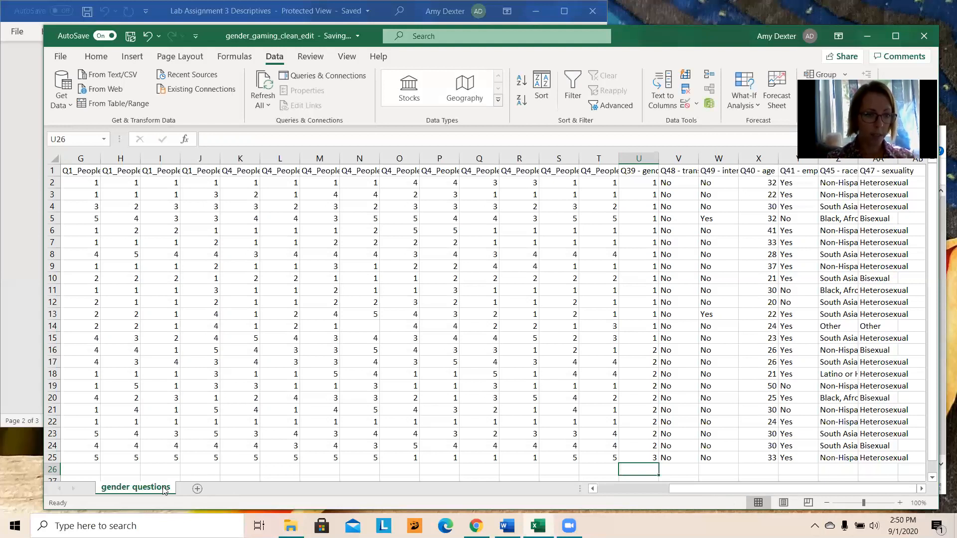
- Add a new worksheet and rename it "ttest setup"
click(198, 489)
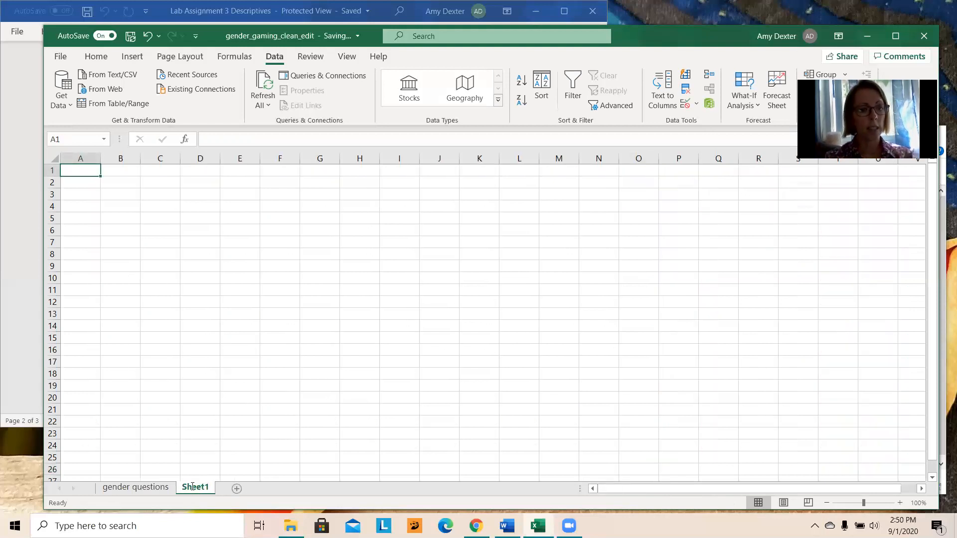
double_click(193, 489)
drag(193, 487, 211, 489)
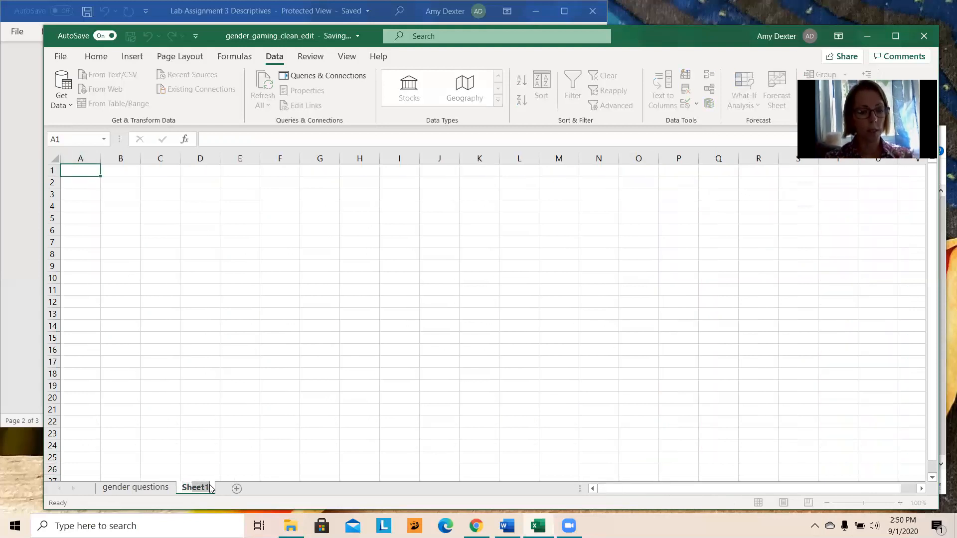
key(BackSpace)
key(BackSpace)
key(BackSpace)
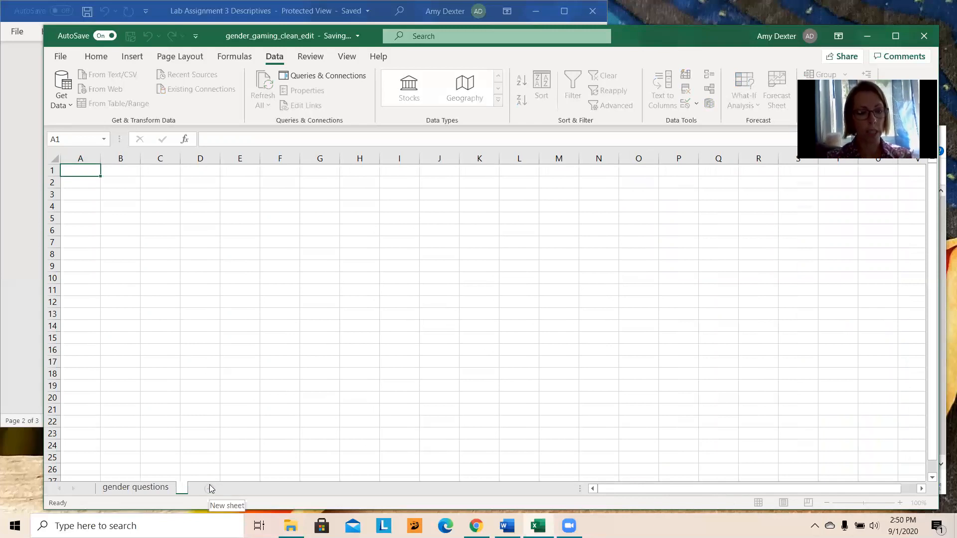
text(ttes)
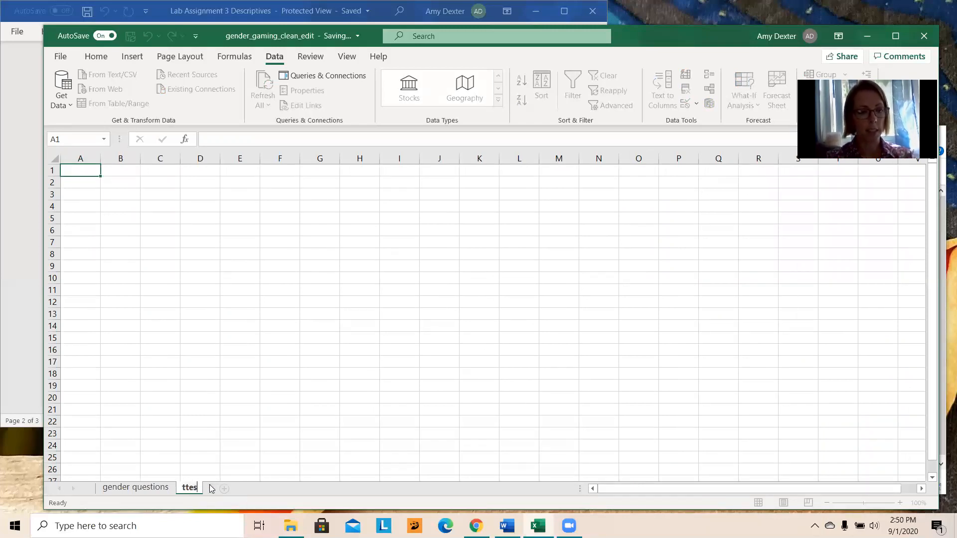
text(t setup)
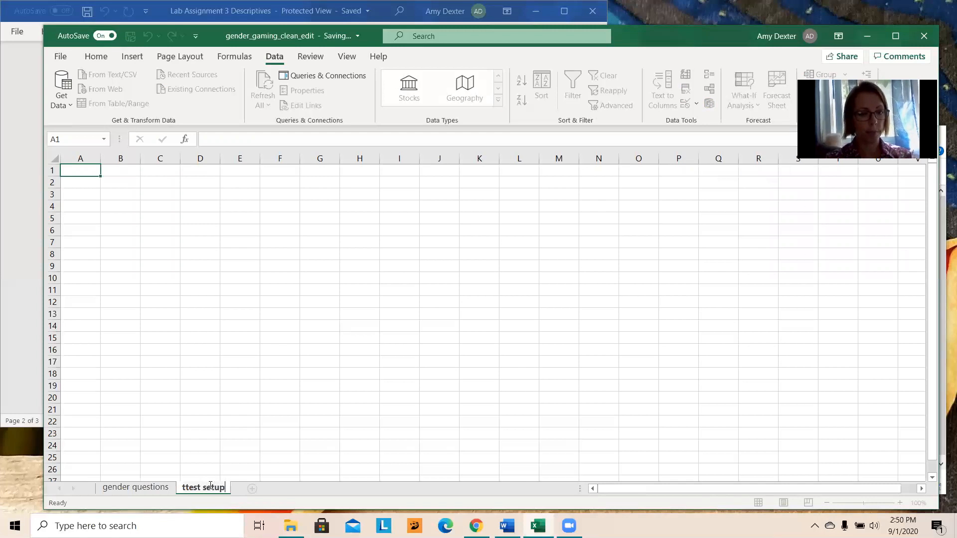
key(Return)
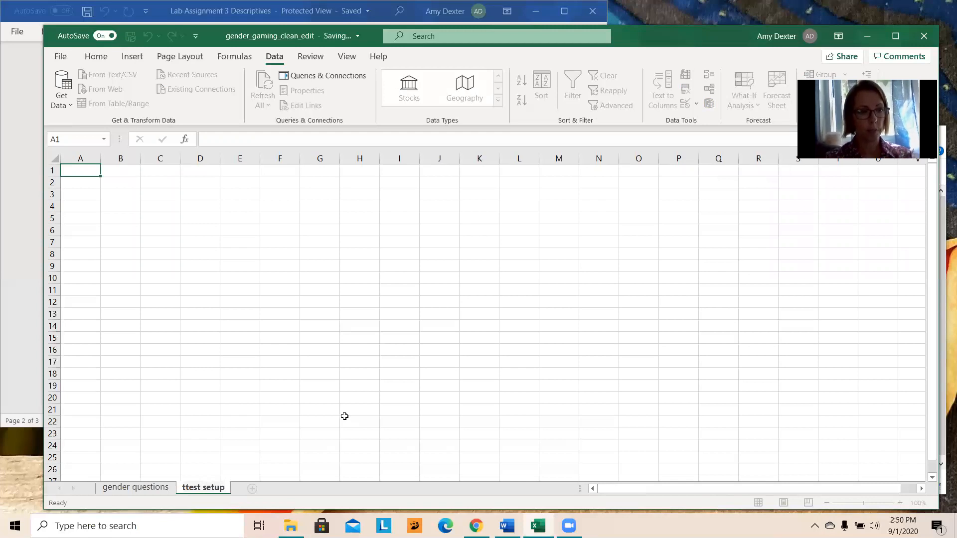
click(217, 343)
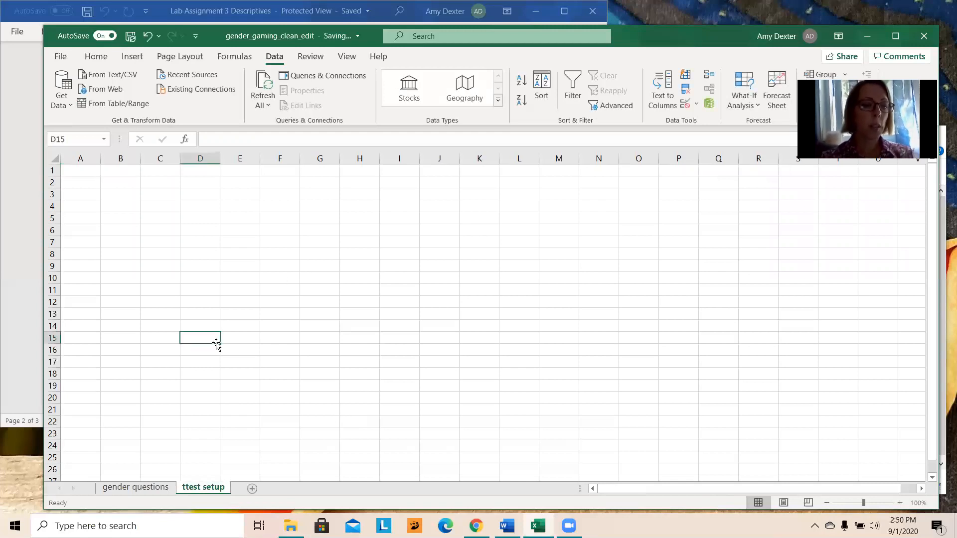
click(160, 487)
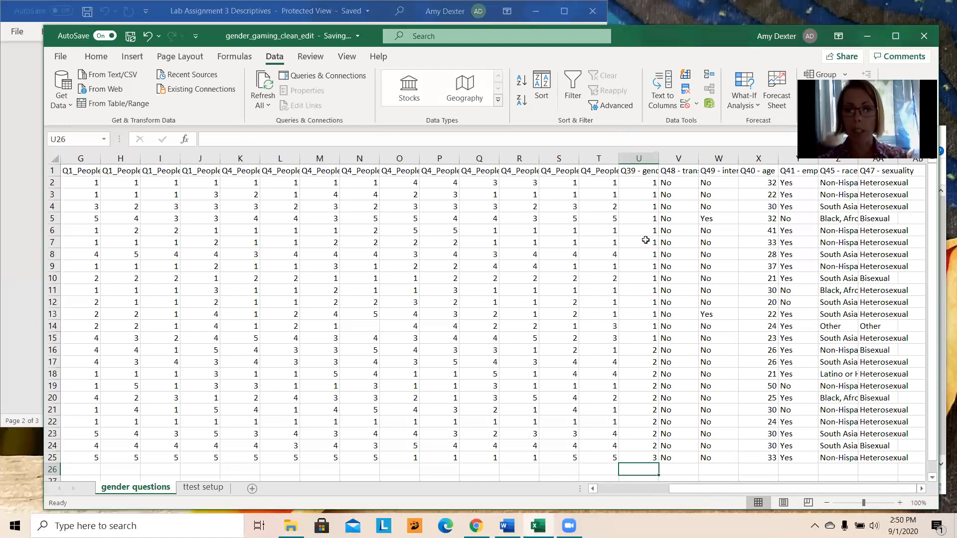
click(645, 223)
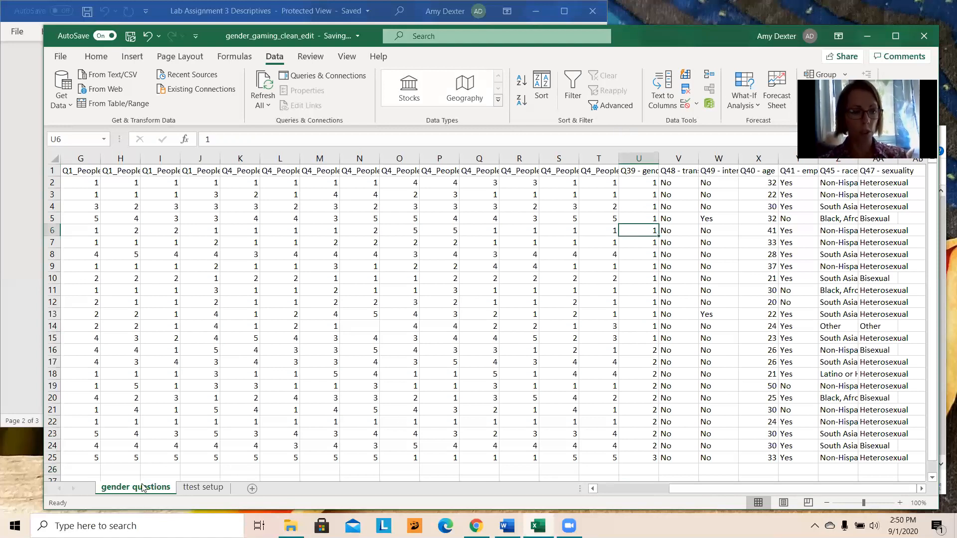
click(632, 156)
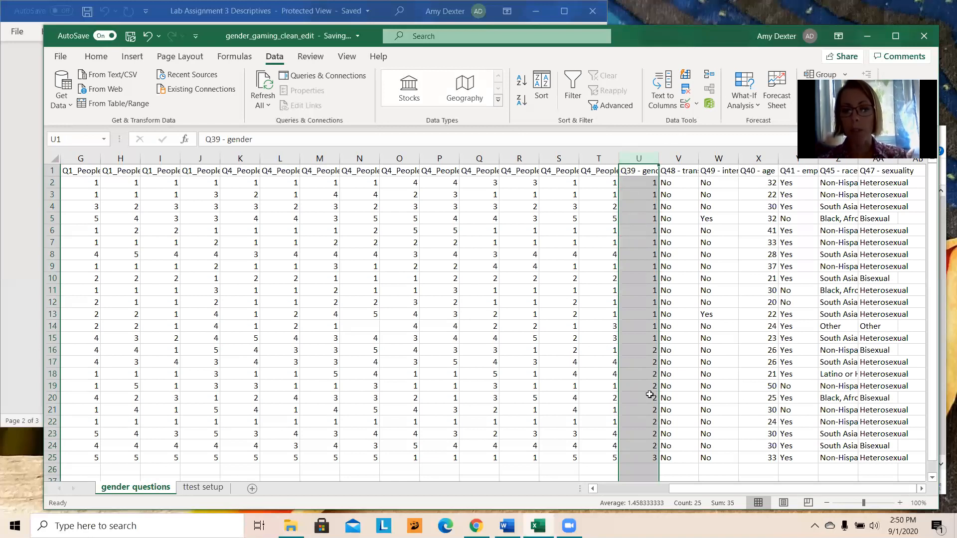
- On the ttest setup sheet, enter the column headings Male in A1 and Female in B1
click(195, 487)
click(90, 173)
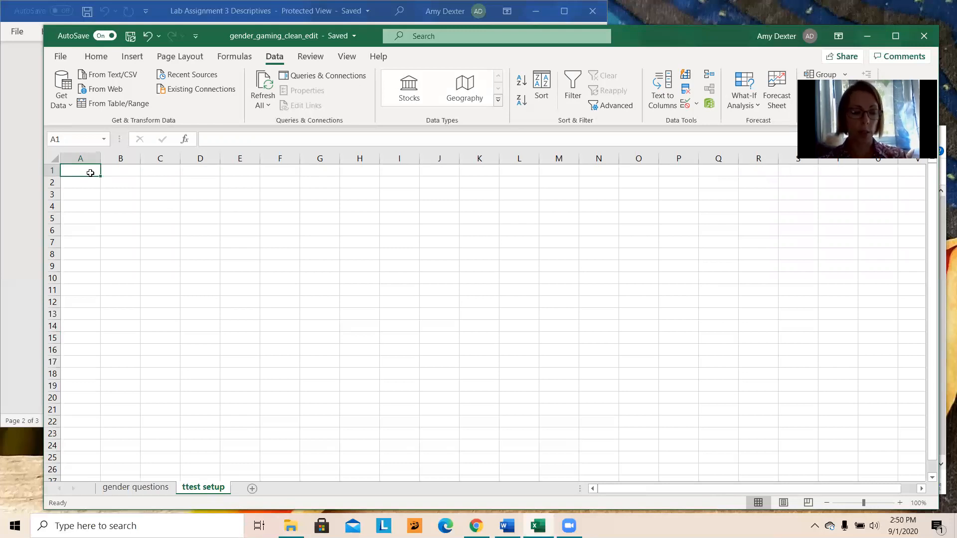
text(Male)
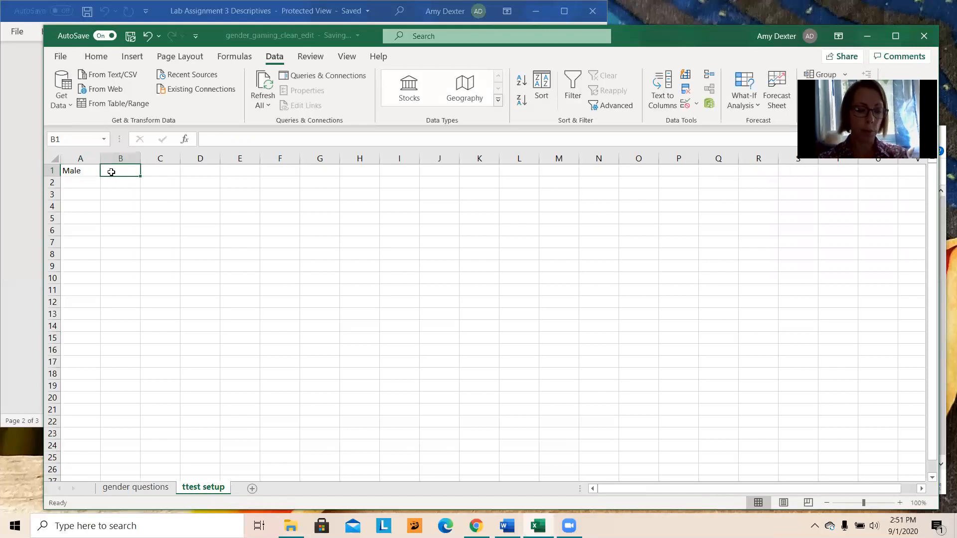
text(Fa)
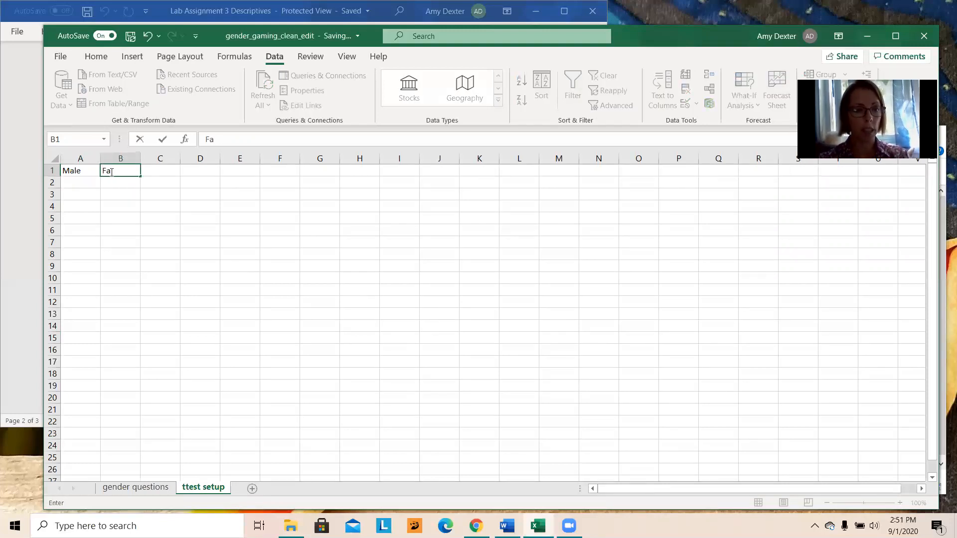
text(male)
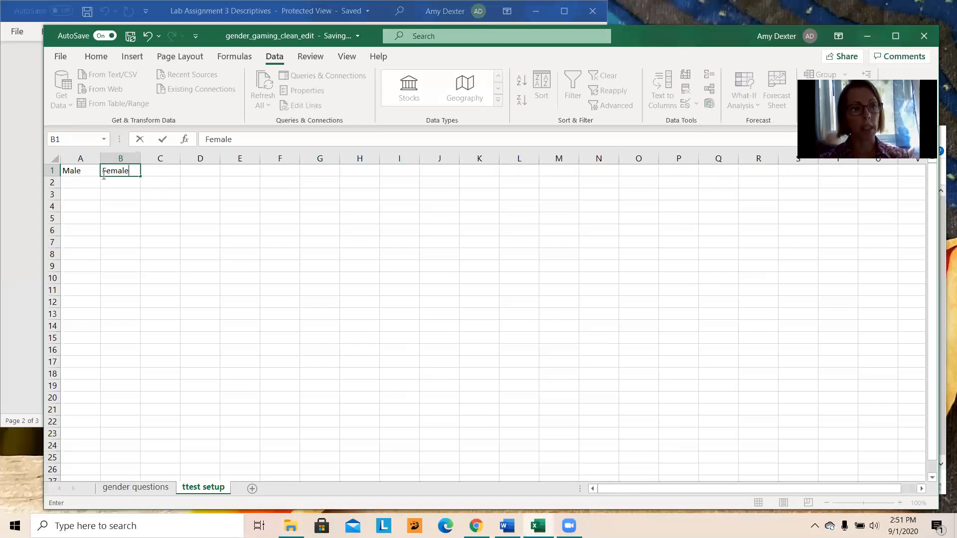
- On the gender questions sheet, copy the male respondents' answers in S2:S15 to the question about people denying gender-identity obstacles
click(145, 491)
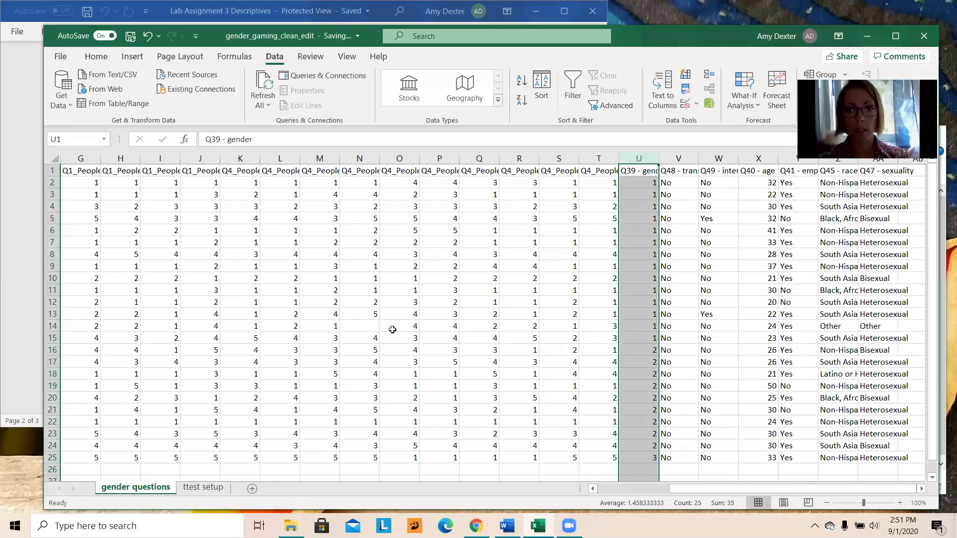
click(572, 280)
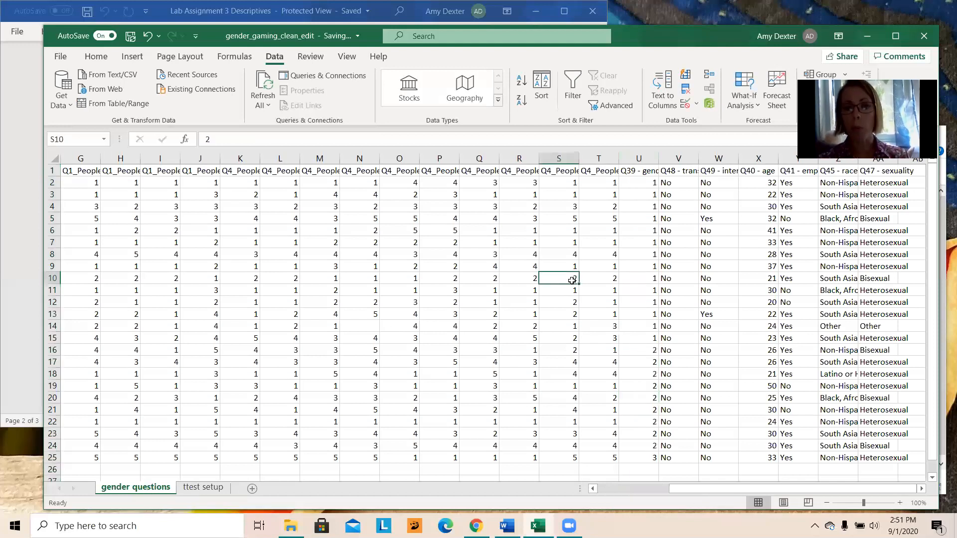
click(638, 180)
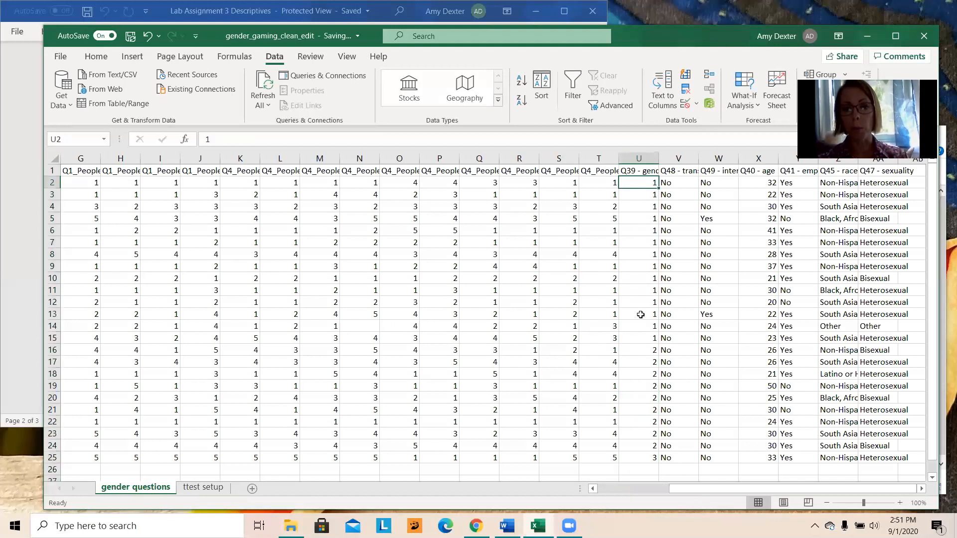
click(632, 155)
click(638, 337)
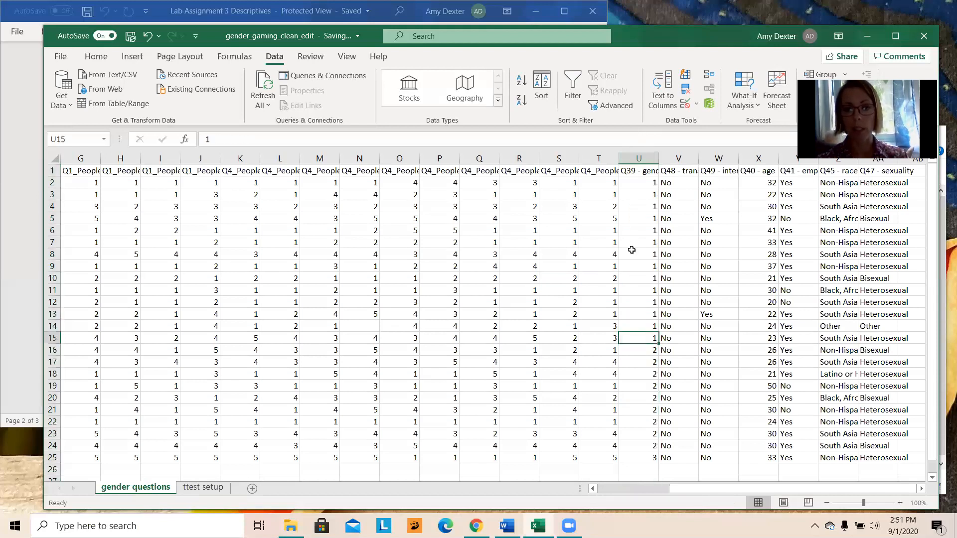
click(561, 170)
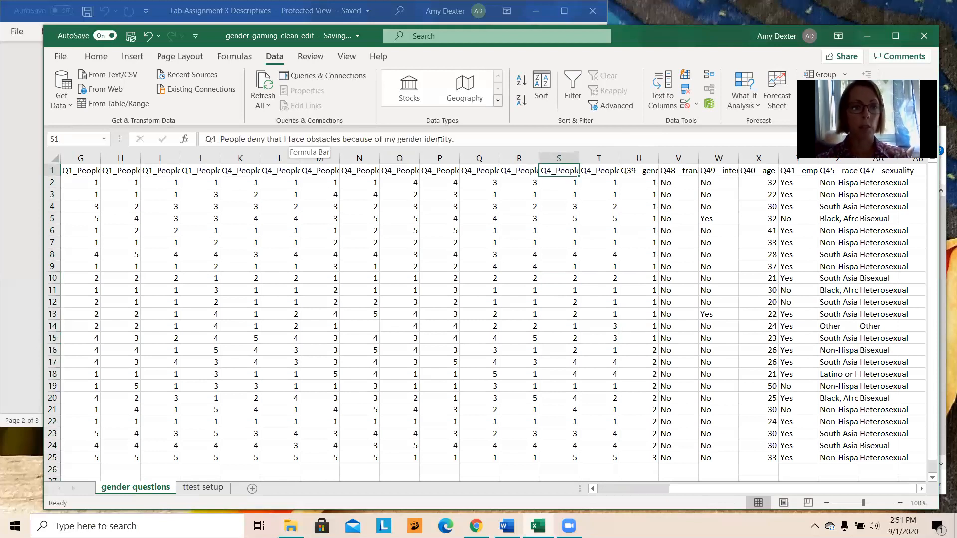
click(562, 185)
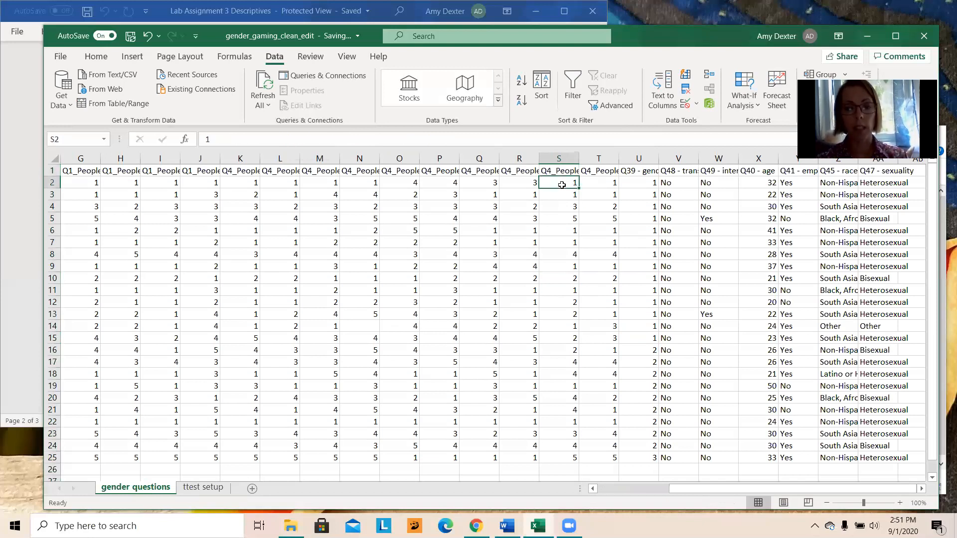
drag(562, 185, 567, 342)
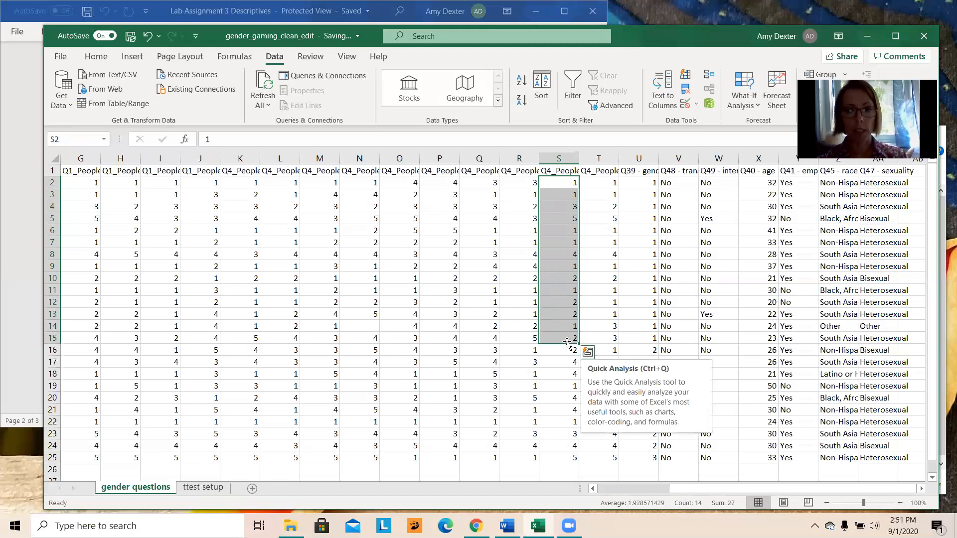
key(ctrl+c)
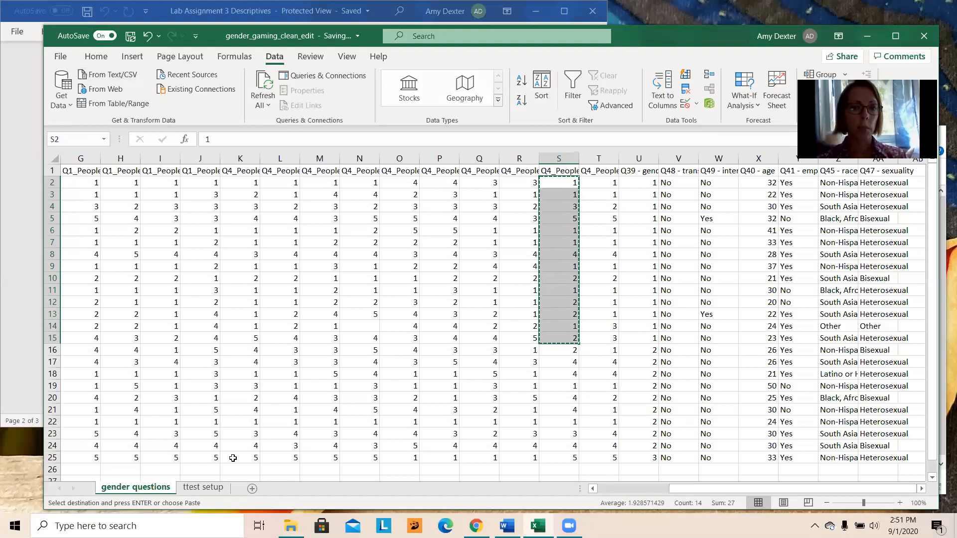
- Paste the copied male responses under the Male heading on the ttest setup sheet, starting at A2
click(203, 488)
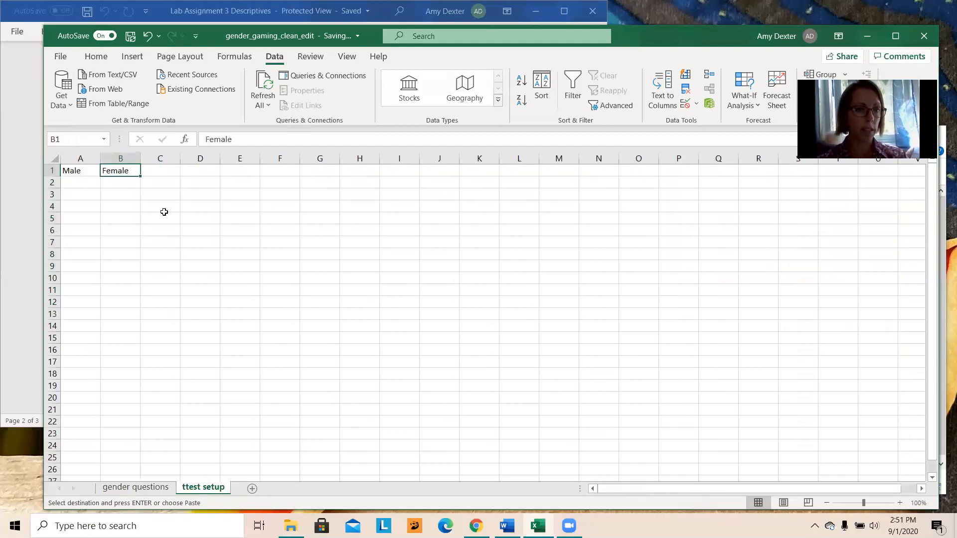
click(80, 185)
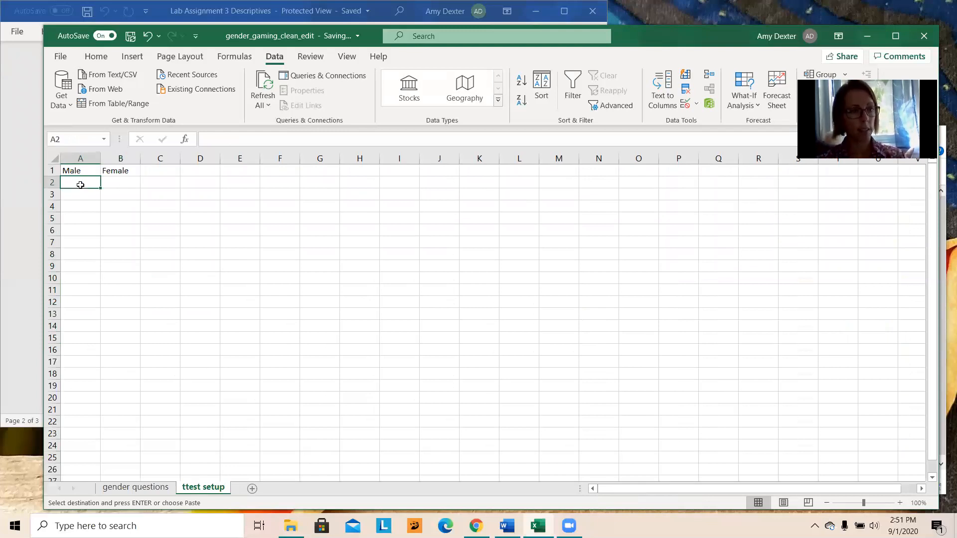
key(ctrl+v)
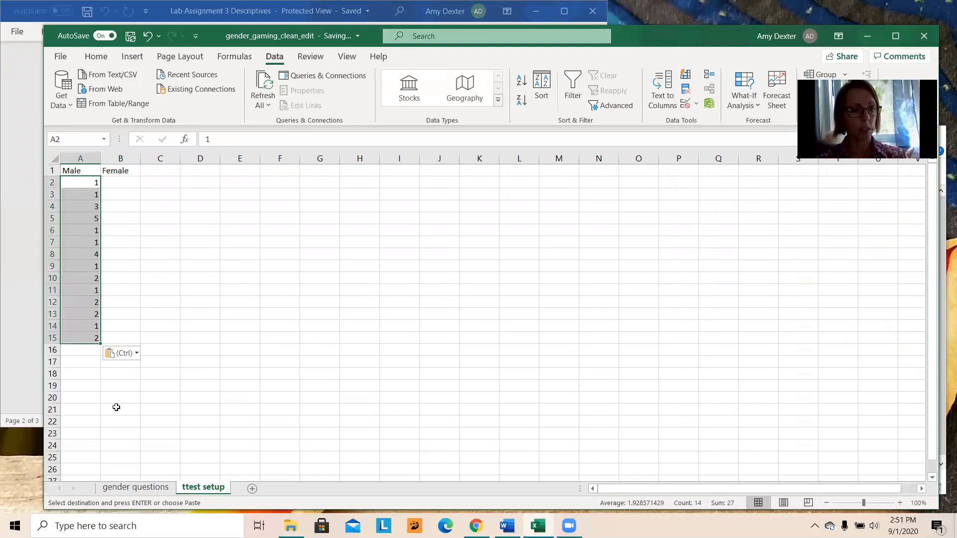
- Copy the female respondents' answers in S16:S24 of the gender questions sheet to B2 under the Female heading on ttest setup
click(146, 490)
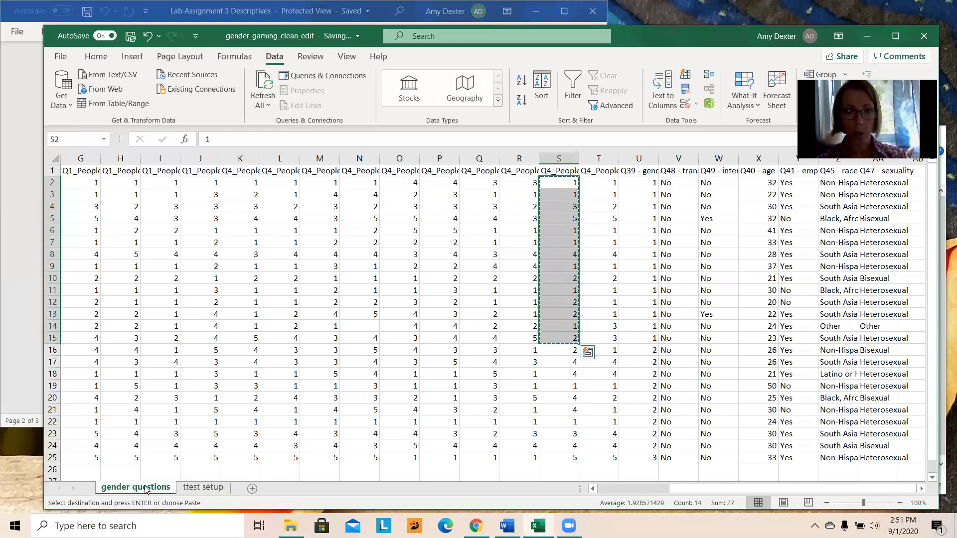
scroll(616, 326, down, 1)
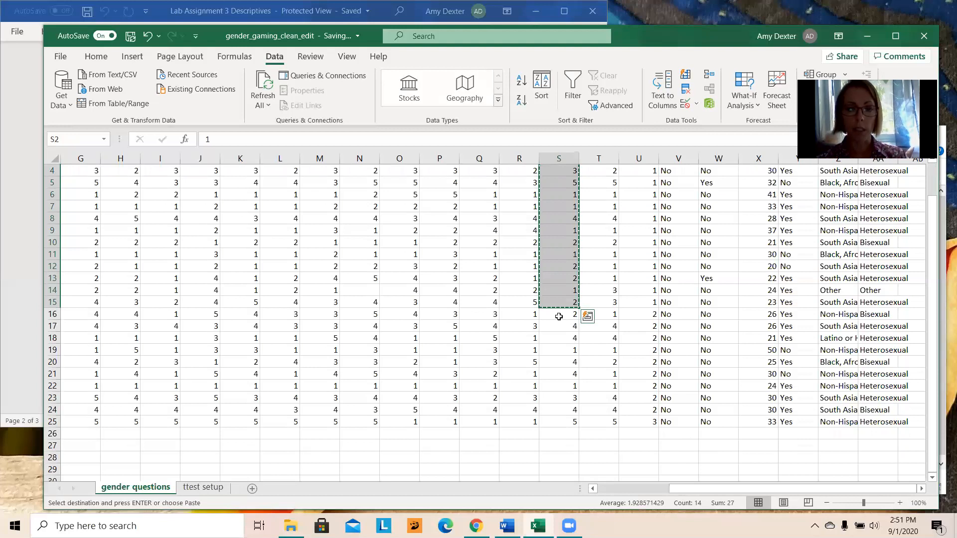
click(558, 317)
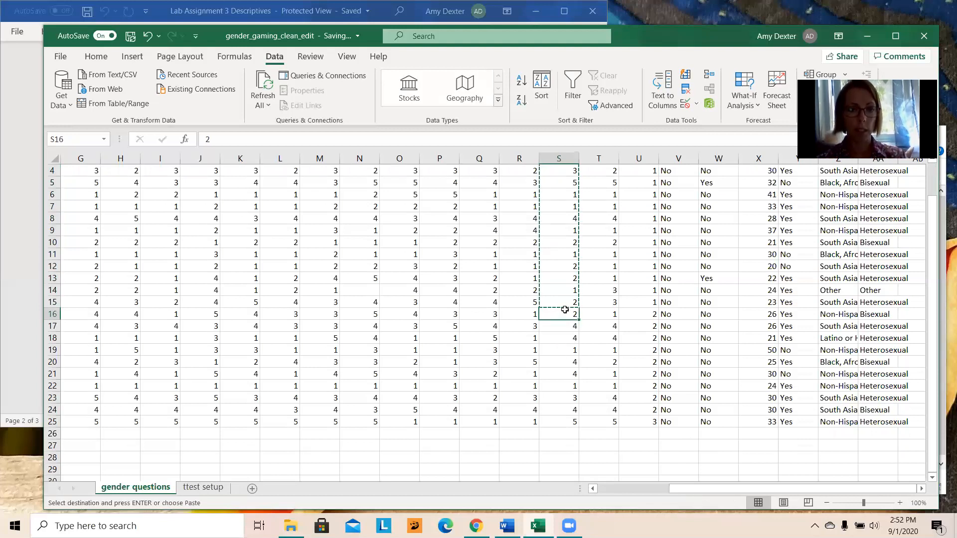
drag(563, 324, 556, 408)
key(ctrl+c)
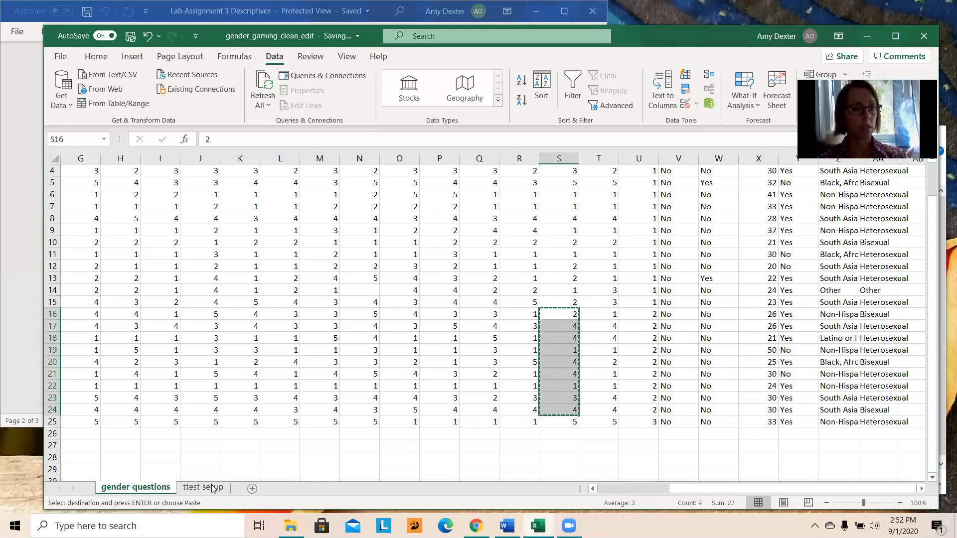
click(203, 487)
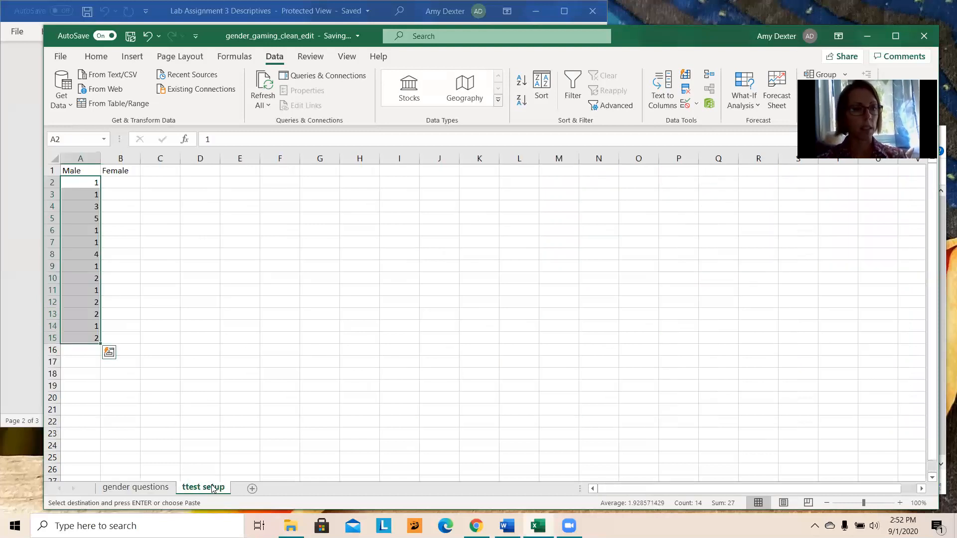
click(120, 183)
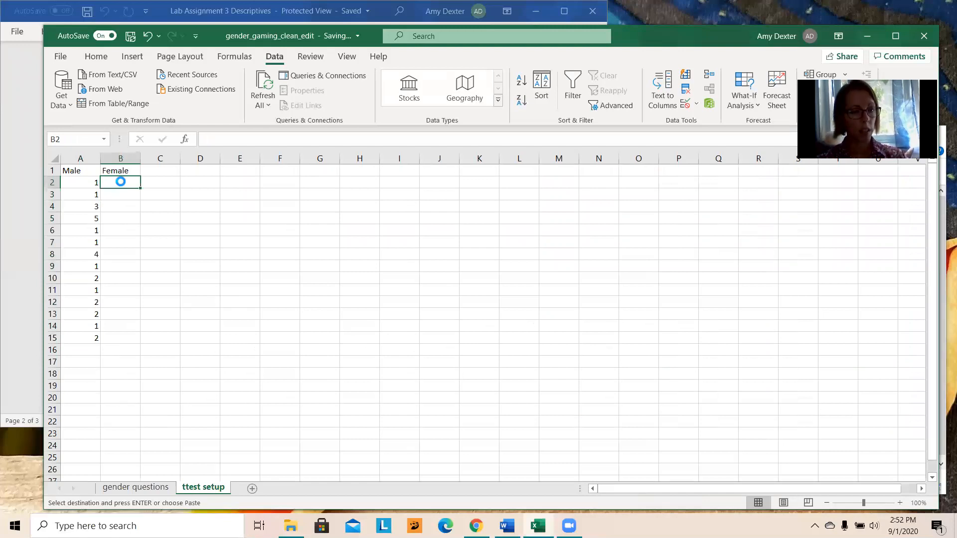
key(ctrl+v)
click(214, 333)
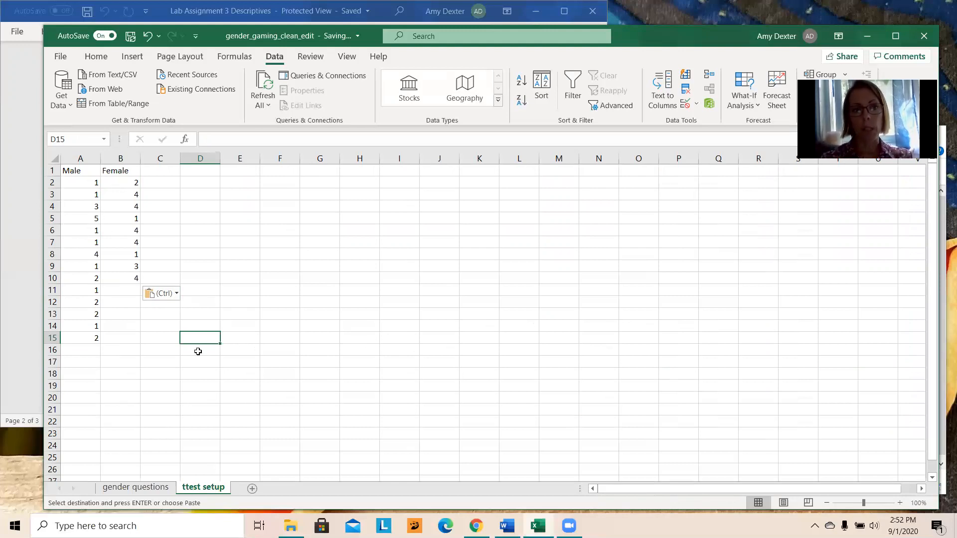
click(195, 237)
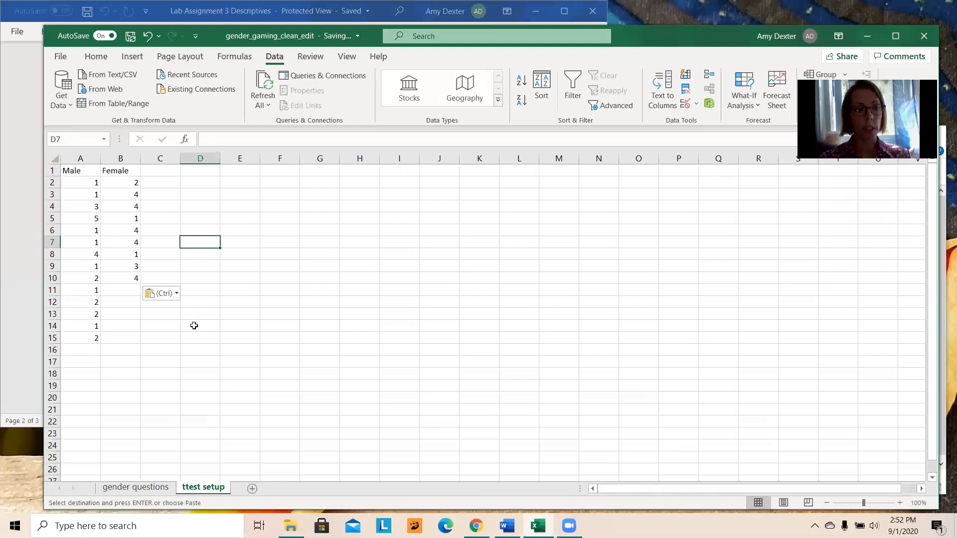
- Enter the label t-test in cell B17, below the Female data
click(125, 371)
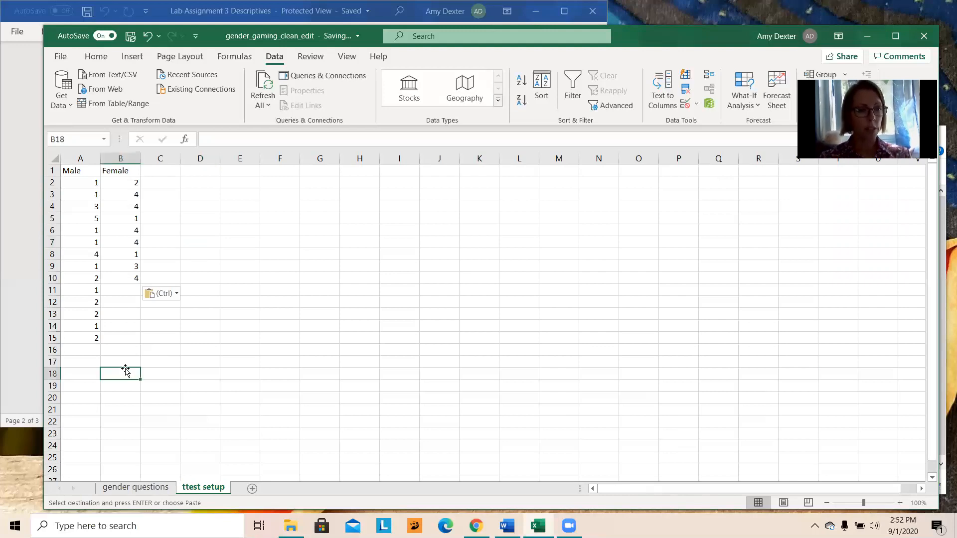
click(119, 359)
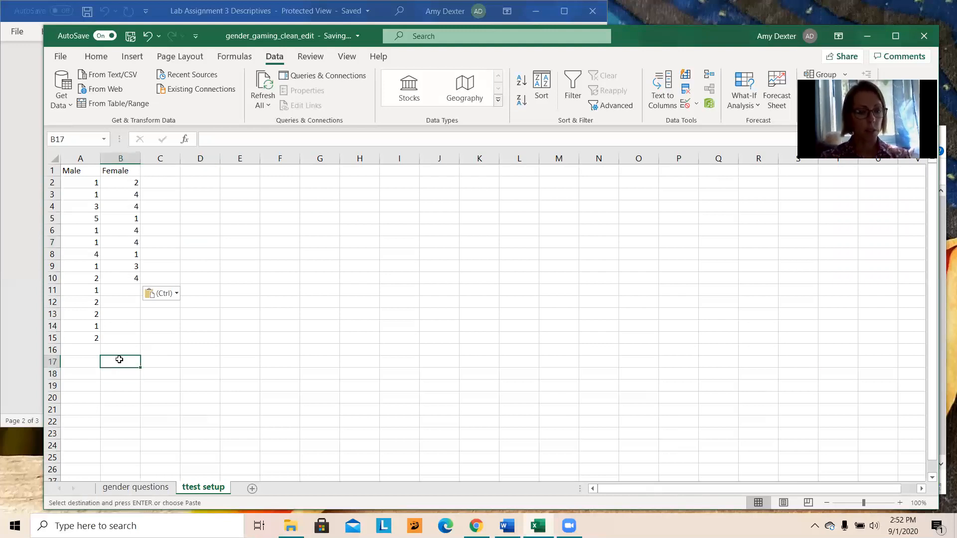
text(t-test)
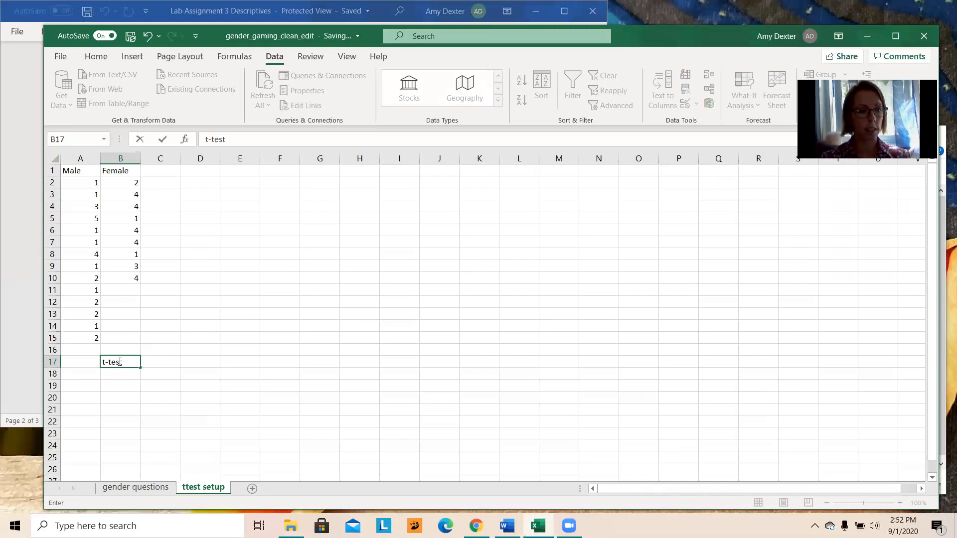
- Insert the statistical function T.TEST in cell B18, below the t-test label
click(120, 375)
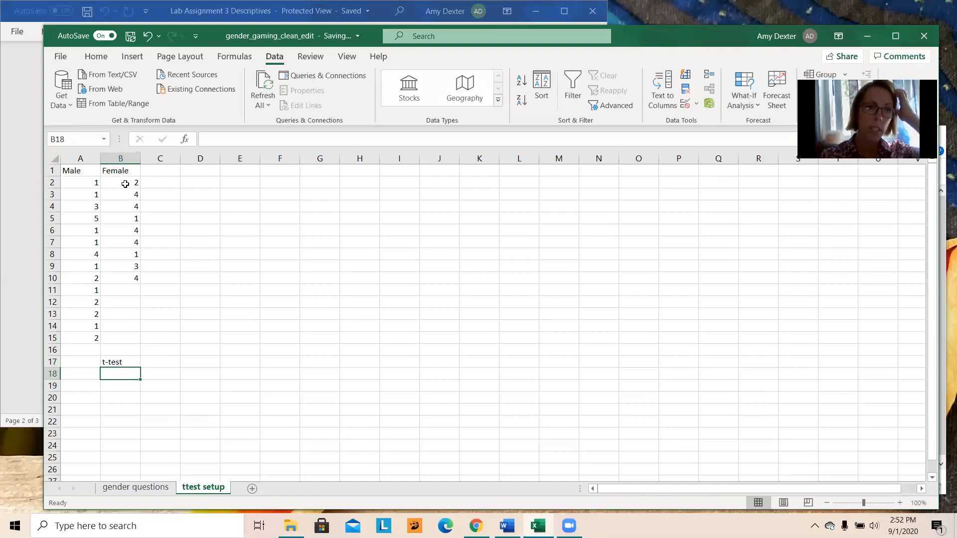
click(222, 58)
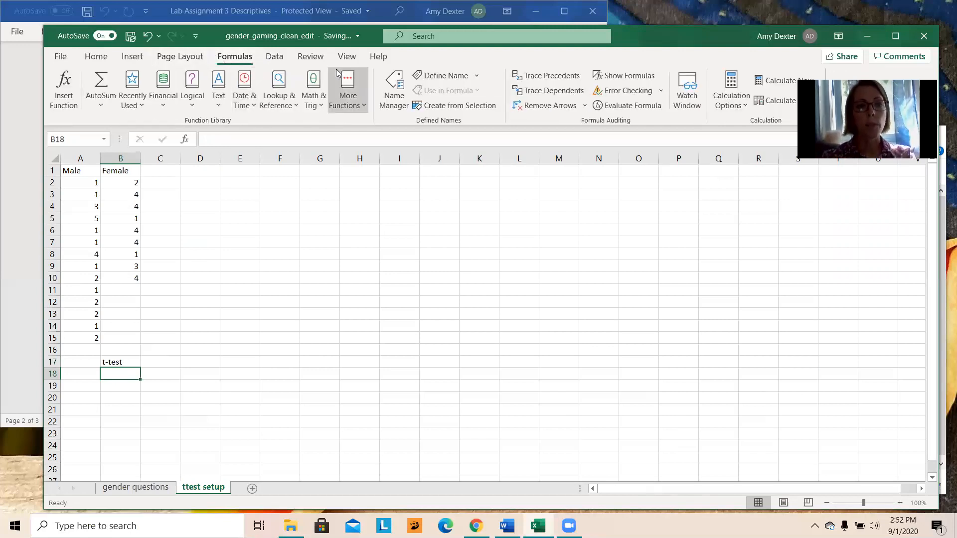
click(360, 83)
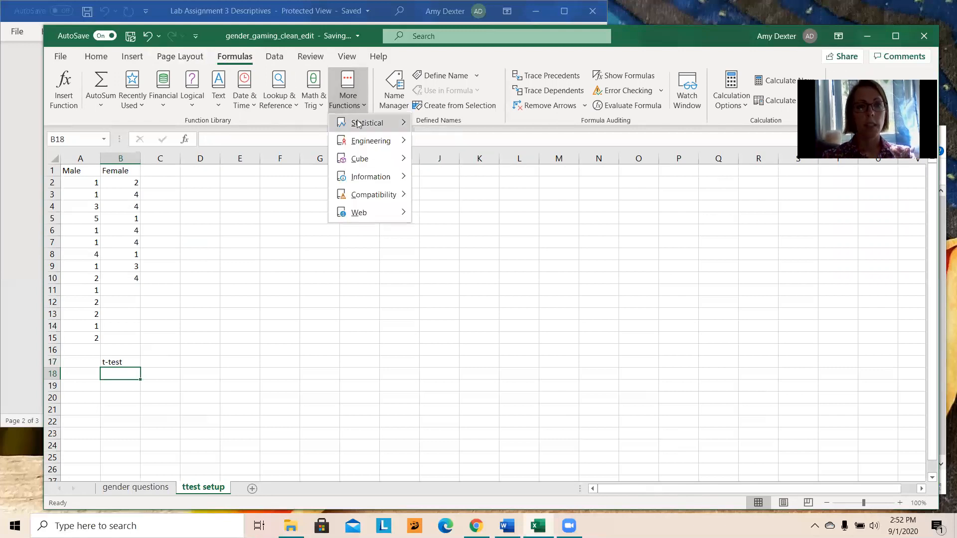
mouse_move(358, 124)
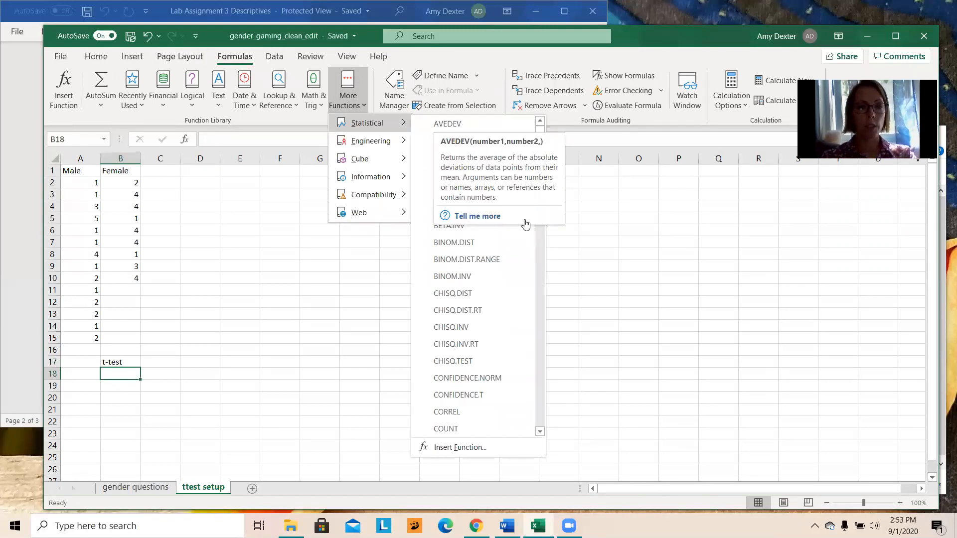
click(538, 294)
click(540, 236)
drag(544, 244, 554, 374)
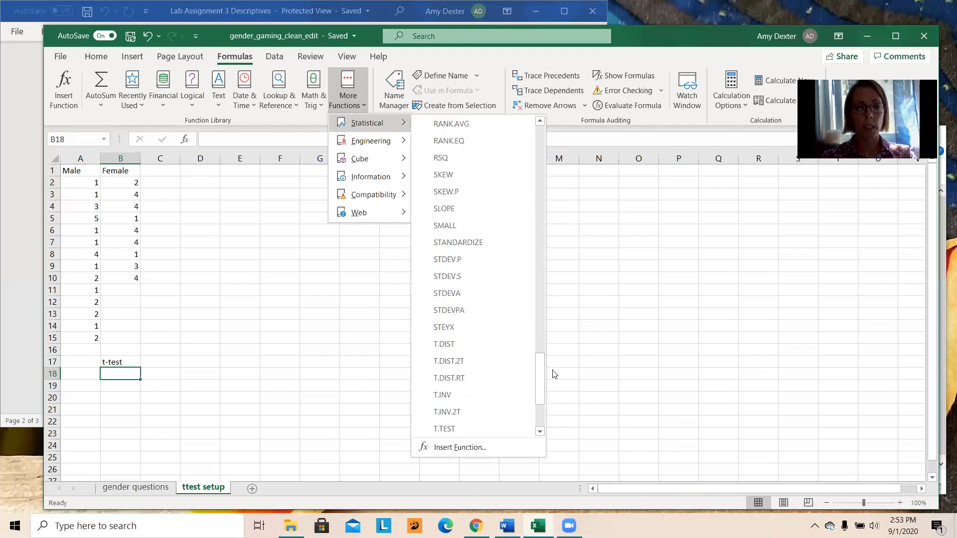
click(486, 428)
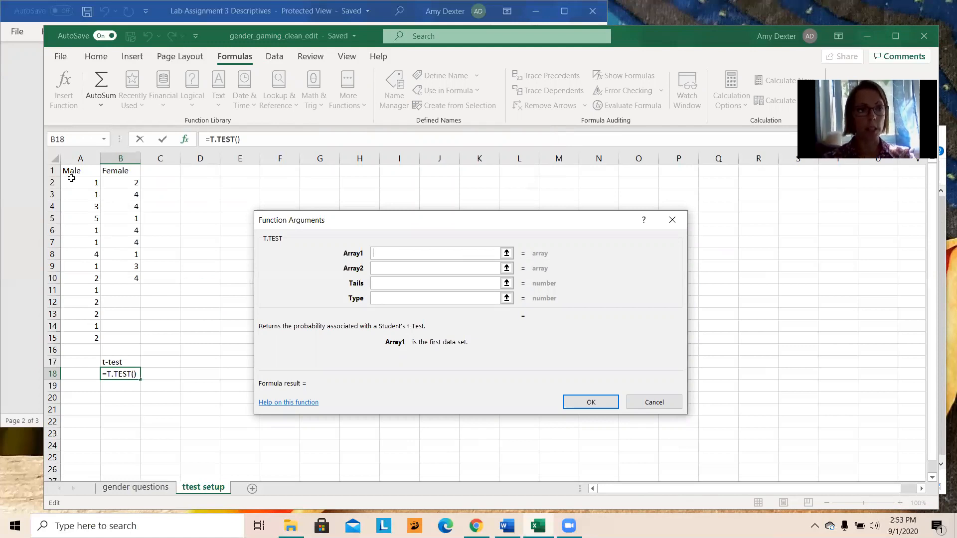
- Set the T.TEST arguments Array1 to A2:A15 for the male data and Array2 to B2:B10 for the female data
drag(74, 185, 71, 340)
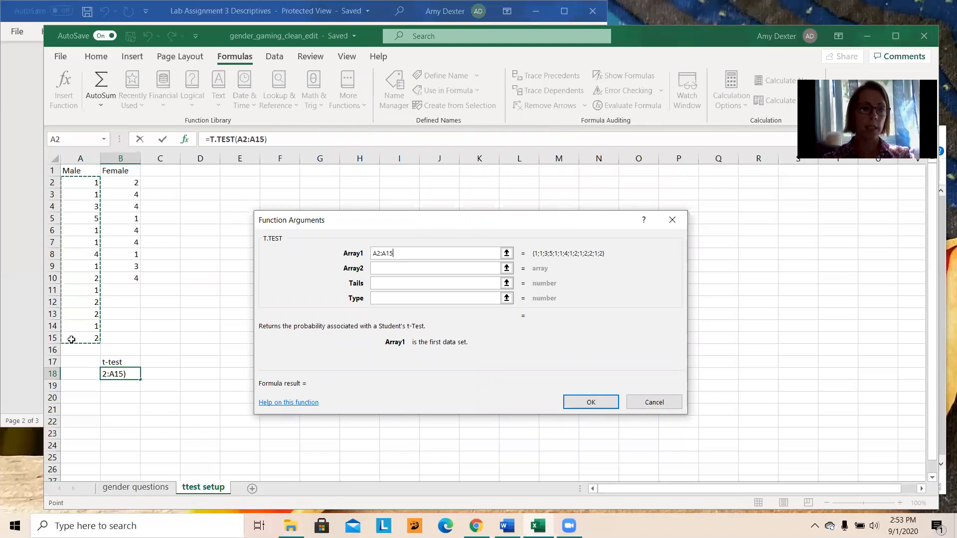
click(403, 268)
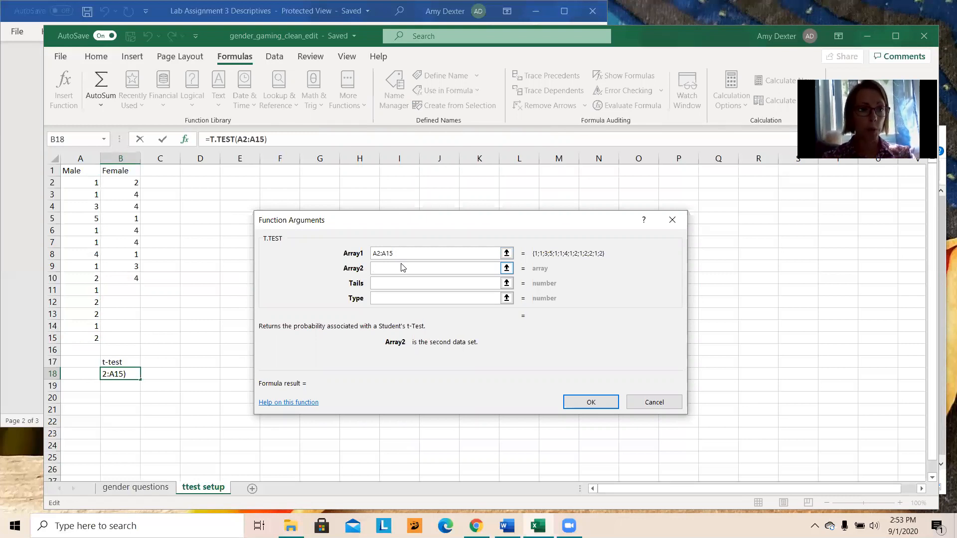
text(B)
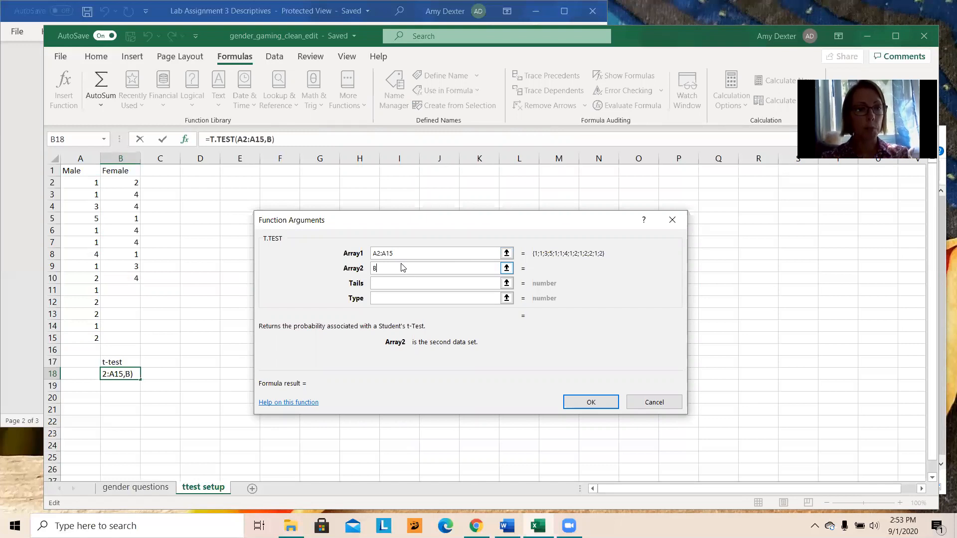
text(2)
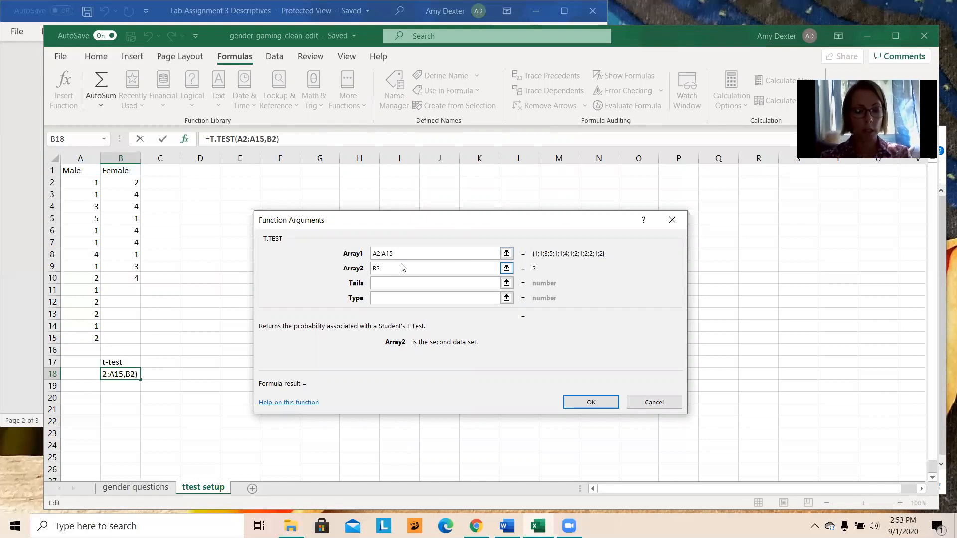
text(:)
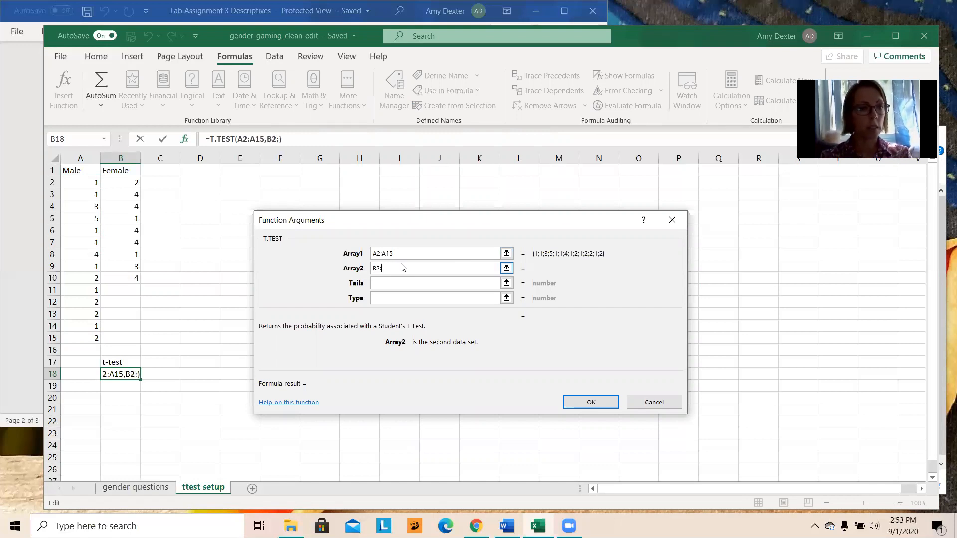
text(B10)
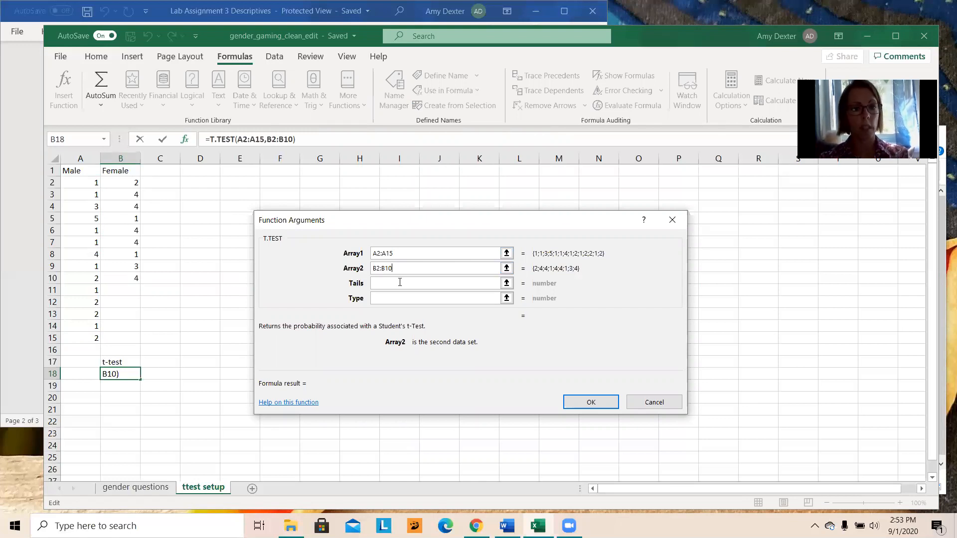
- Set the T.TEST arguments Tails to 2 and Type to 3, and complete the function in B18
click(421, 284)
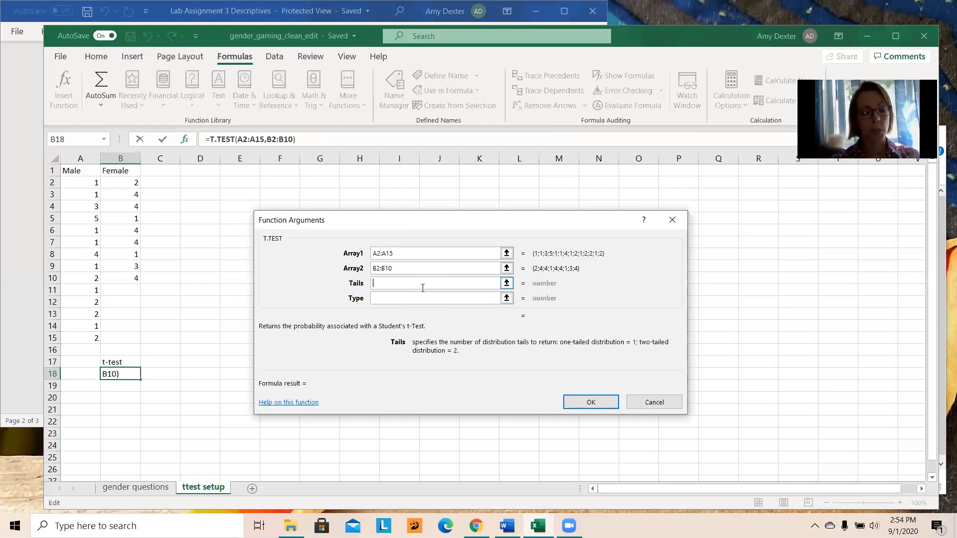
text(2)
key(Tab)
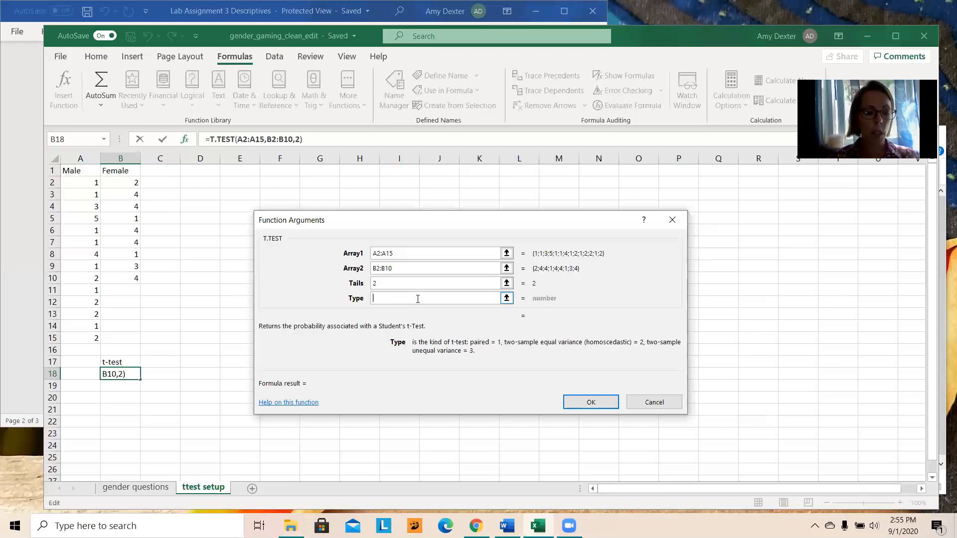
text(3)
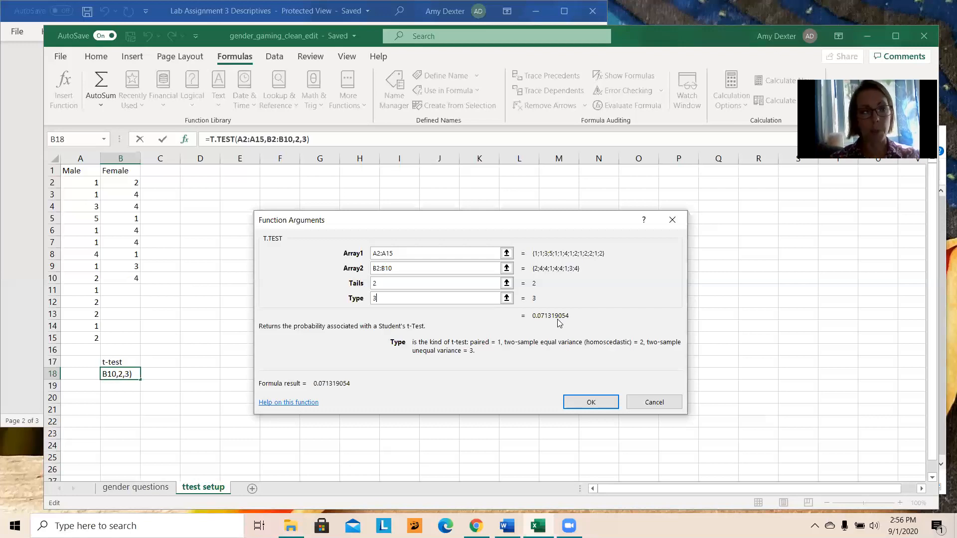
click(578, 404)
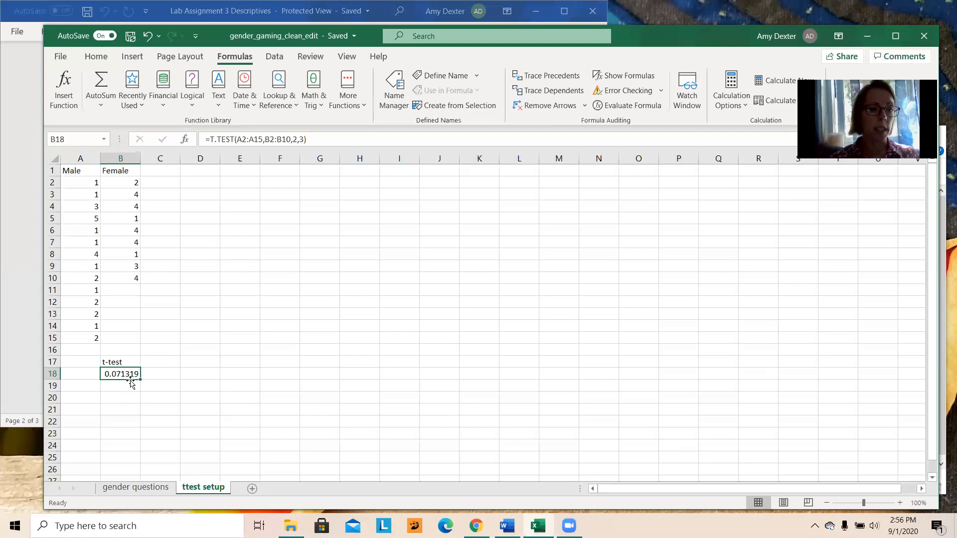
- Enter the significance note NS in cell B19, directly below the t-test result
click(145, 402)
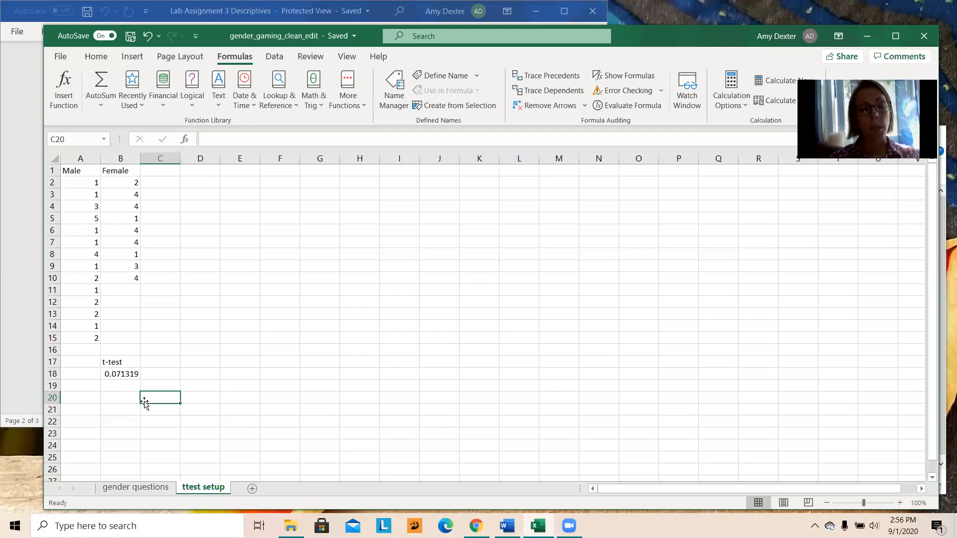
click(125, 386)
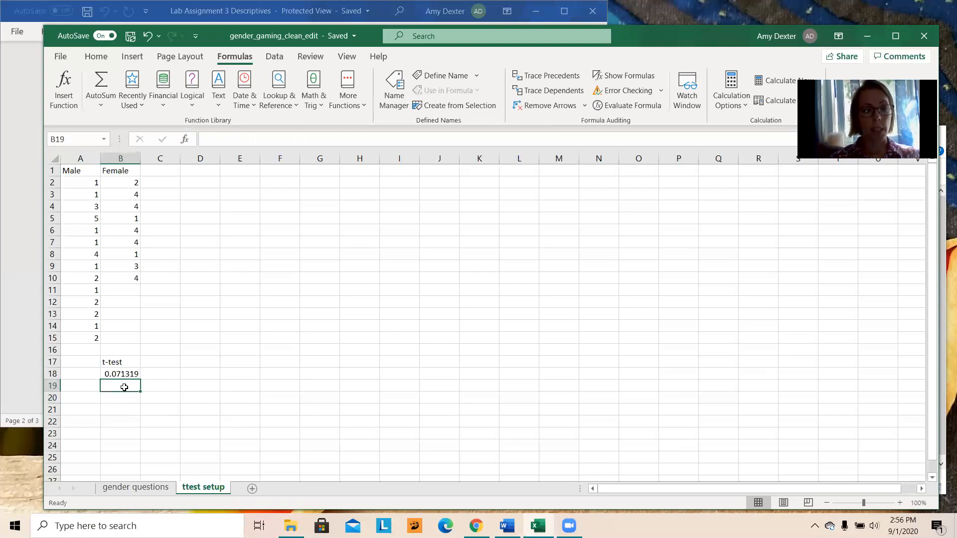
click(153, 389)
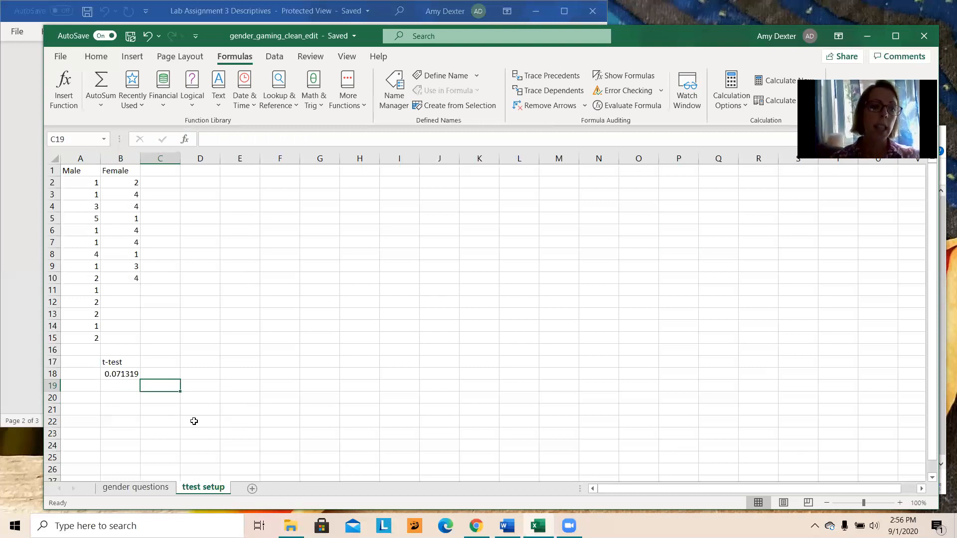
click(124, 388)
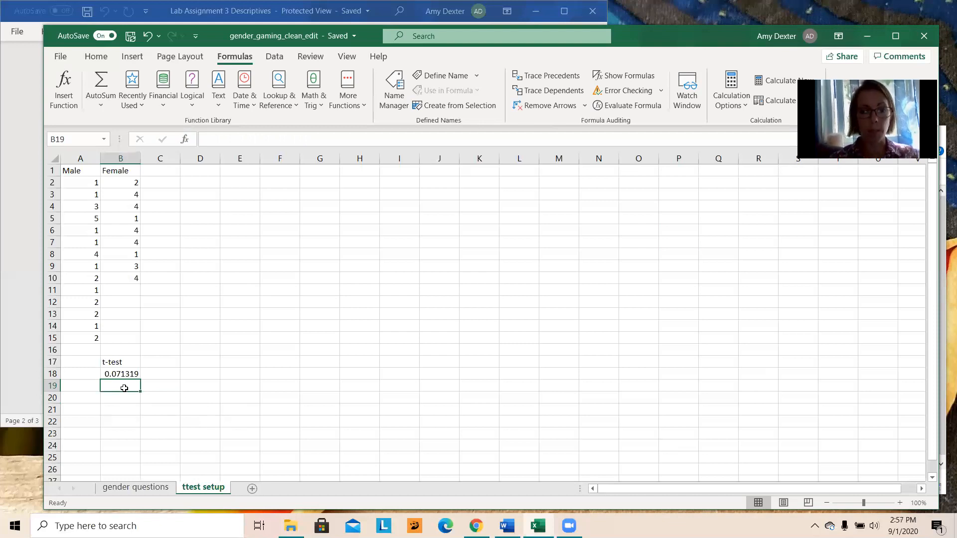
text(NS)
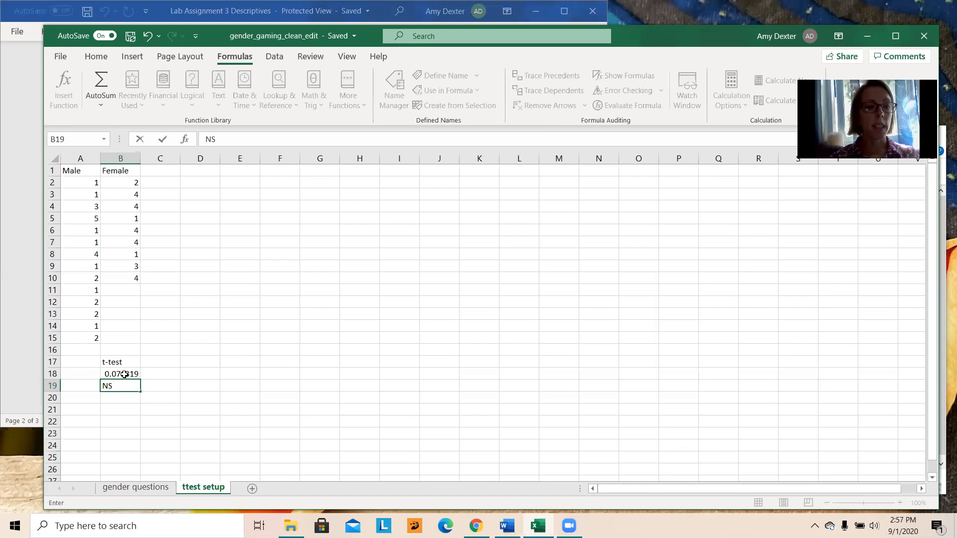
- Enter the label t= in cell A18, beside the t-test result
click(91, 371)
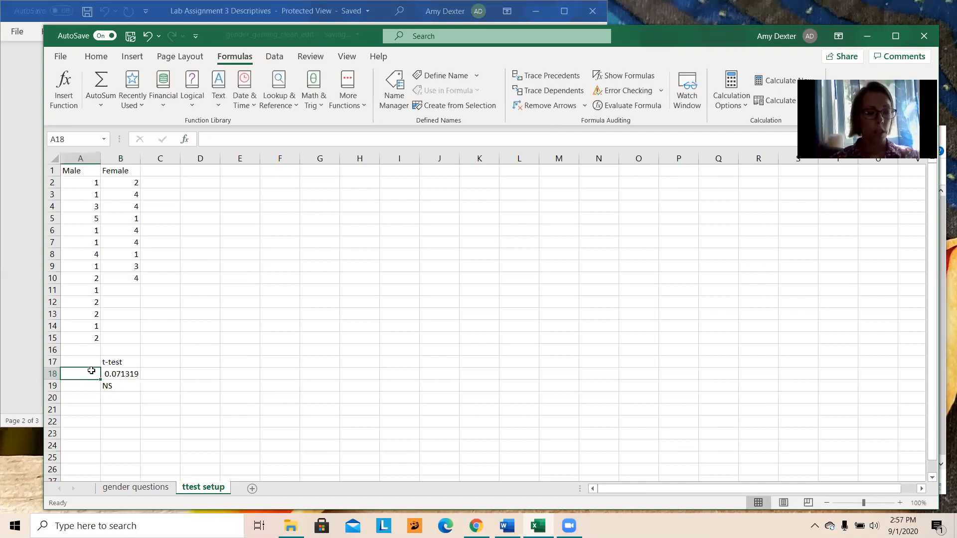
text(t)
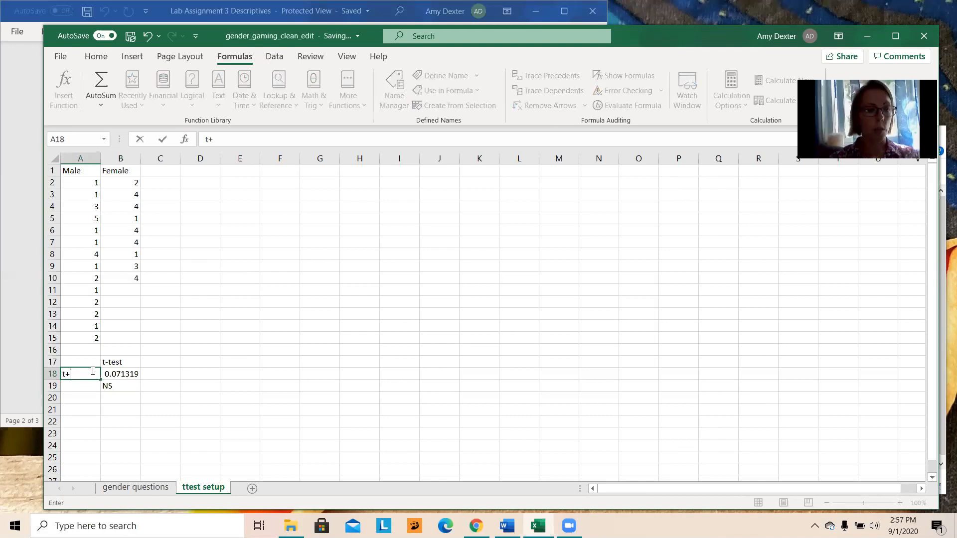
text(=)
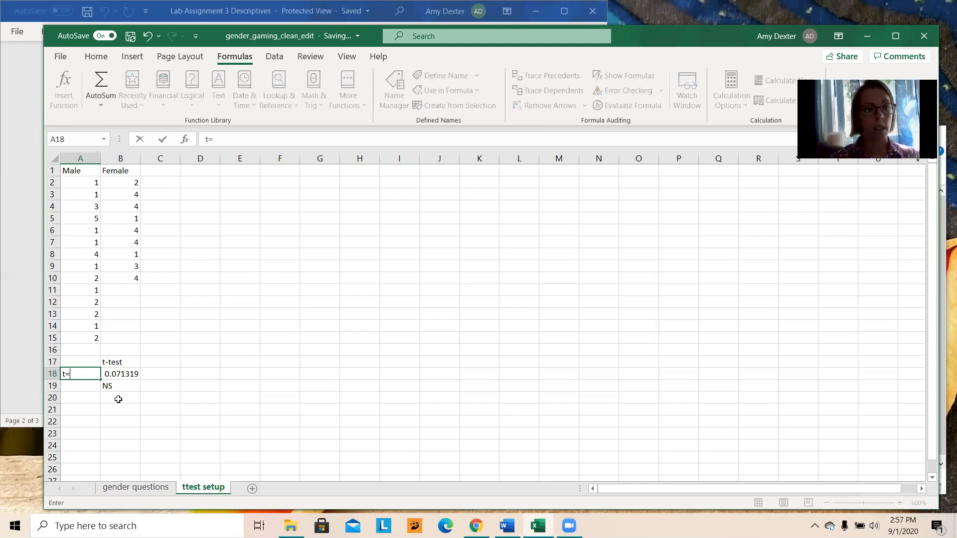
click(191, 324)
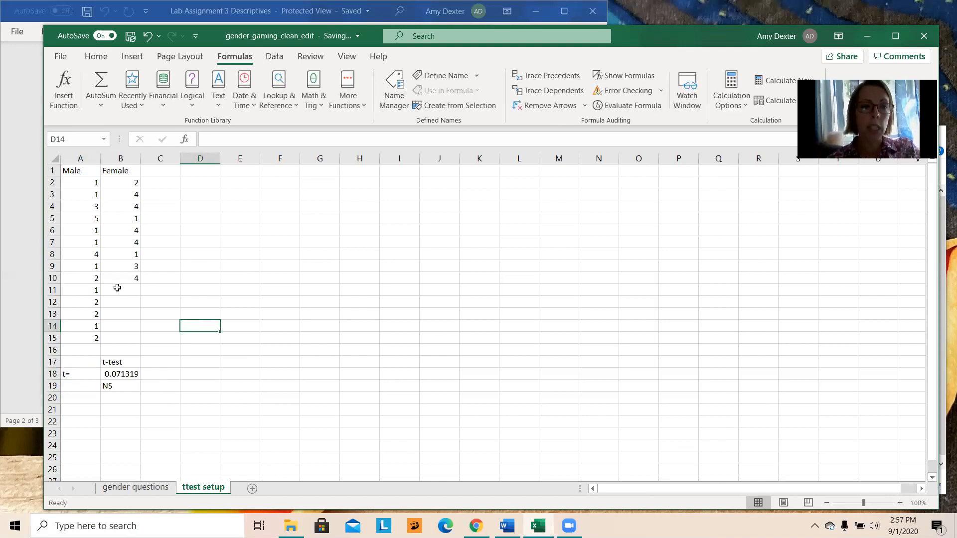
click(338, 106)
mouse_move(345, 123)
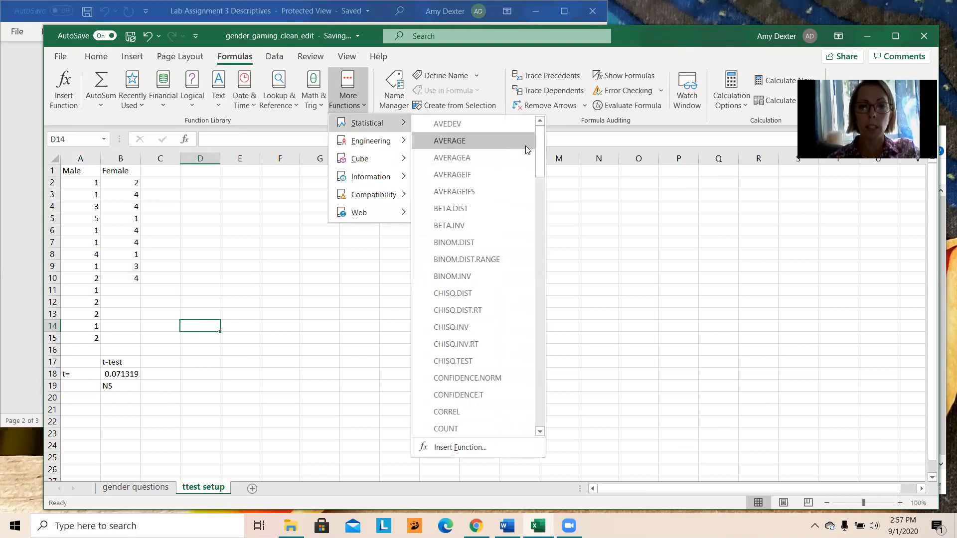
drag(540, 153, 594, 410)
click(594, 407)
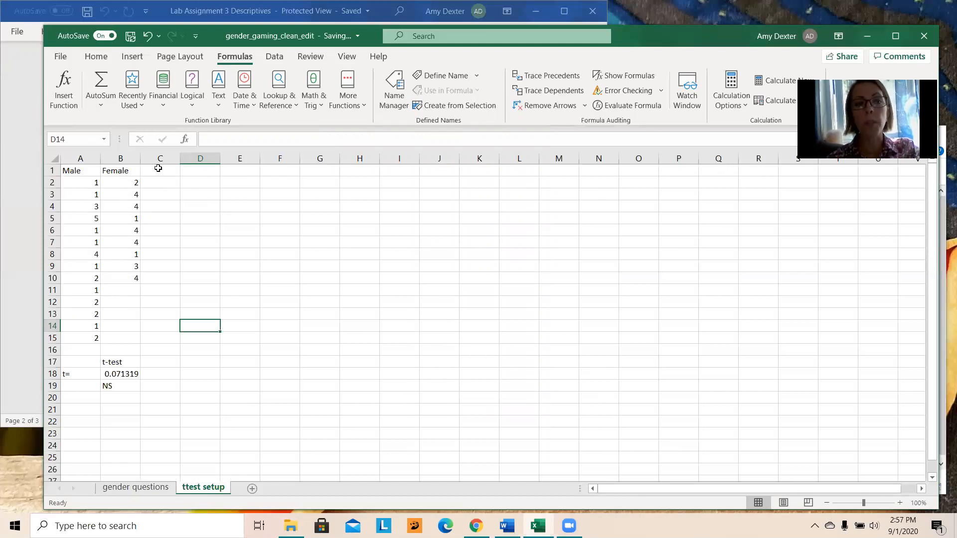
click(70, 169)
drag(110, 169, 151, 178)
click(151, 175)
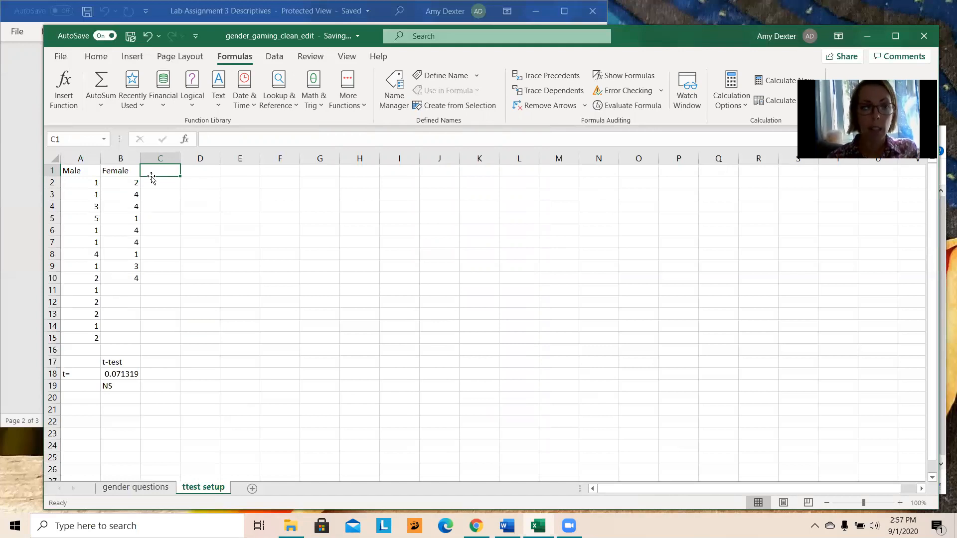
click(150, 494)
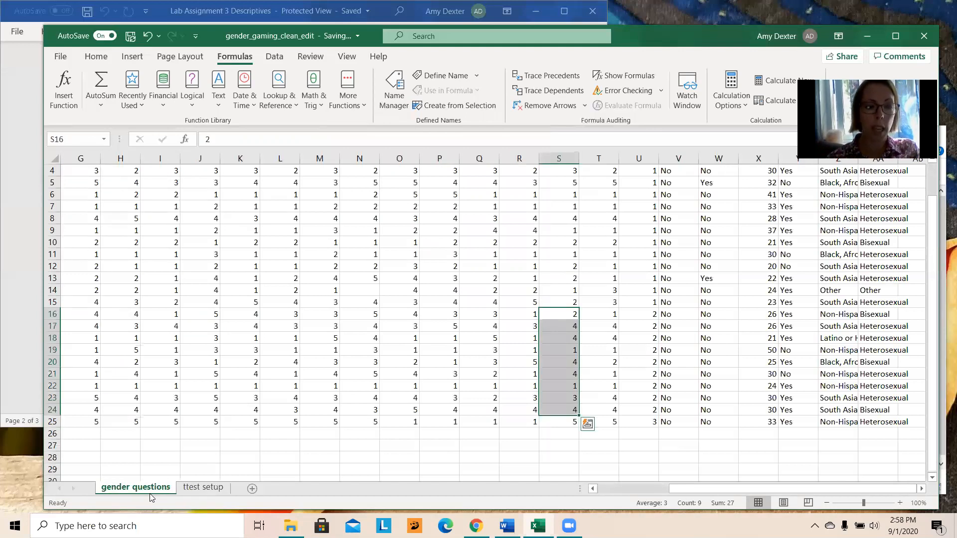
click(192, 489)
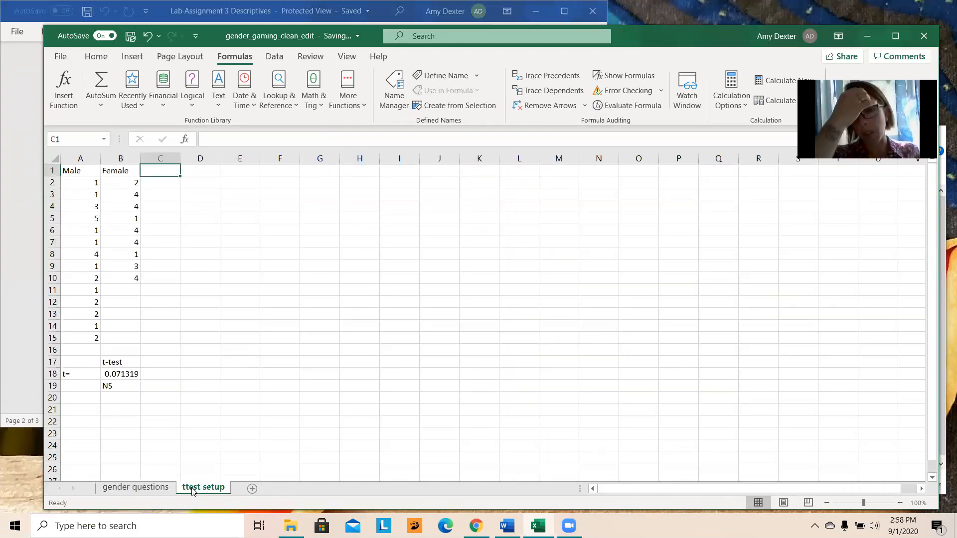